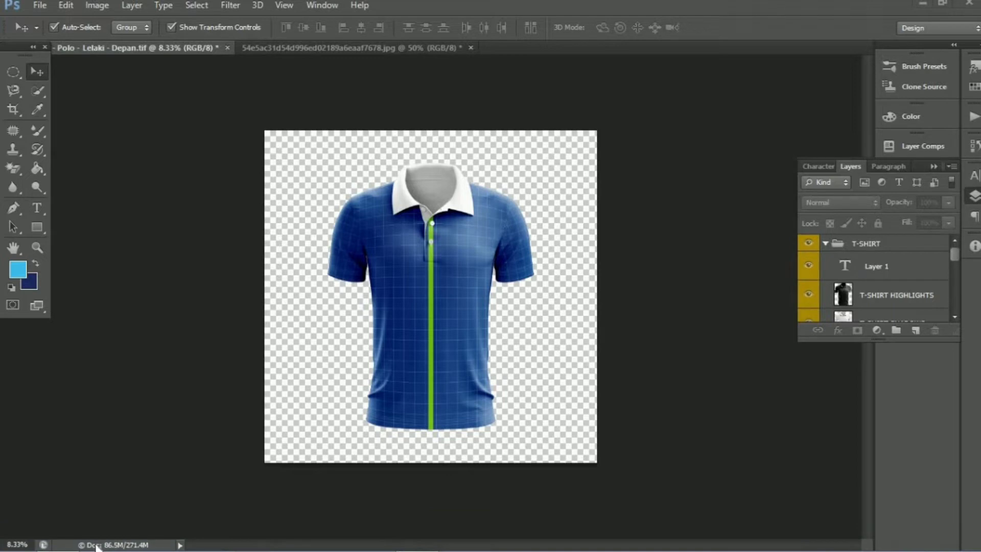
# Browse the Mockup Tshirt folder on Data (D:) and open the MCK08-1 Tank Top - Depan mockup
pyautogui.click(58, 537)
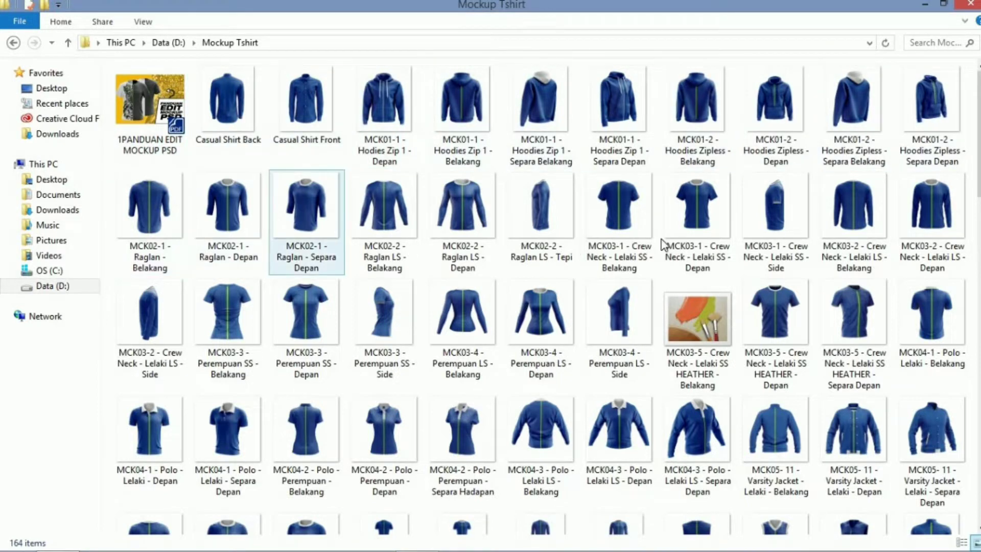
pyautogui.scroll(-10, 732, 215)
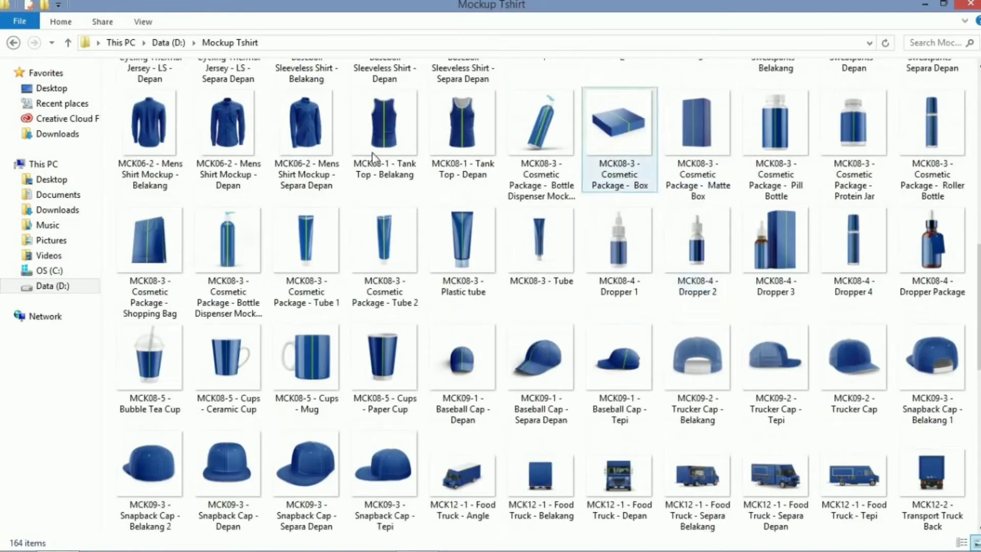
pyautogui.scroll(10, 321, 155)
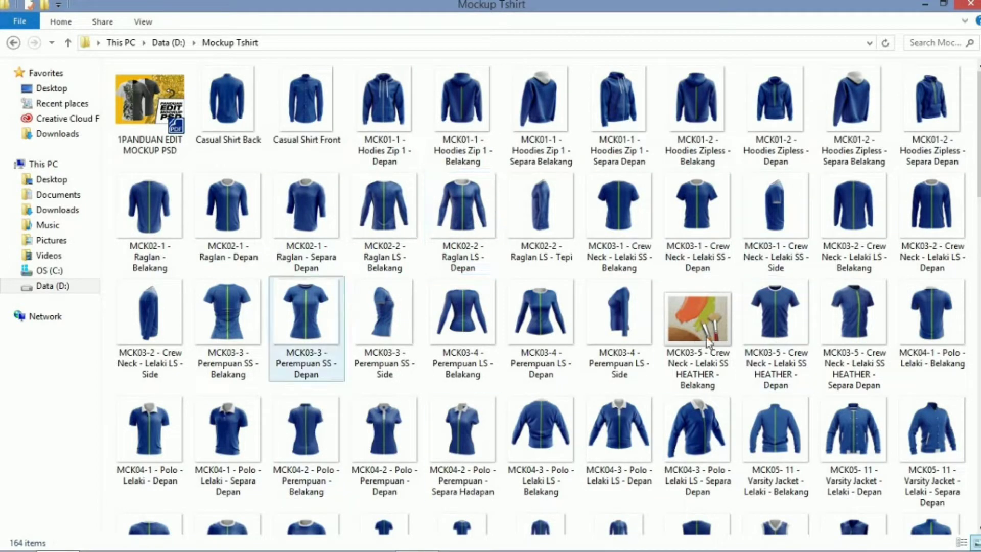
pyautogui.scroll(-5, 706, 336)
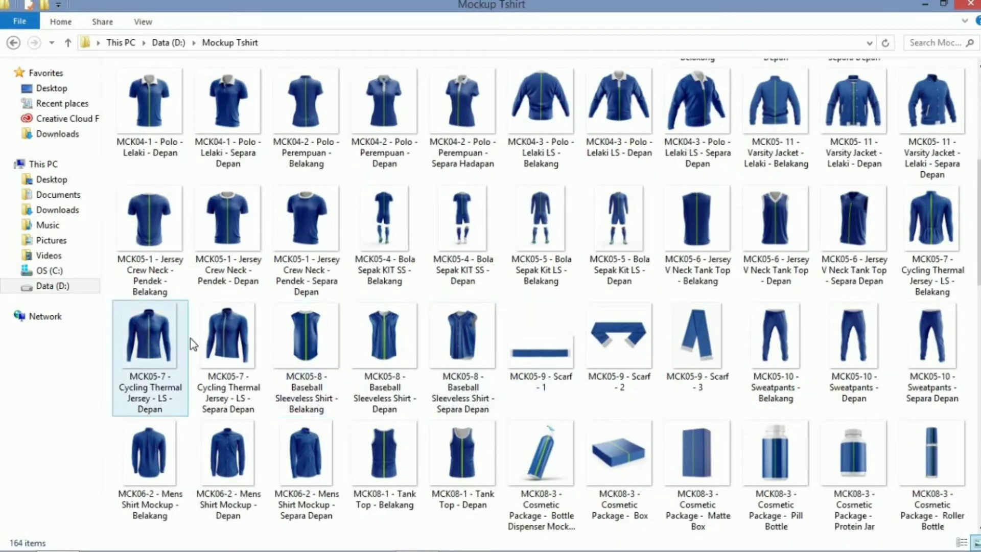
pyautogui.scroll(-5, 796, 231)
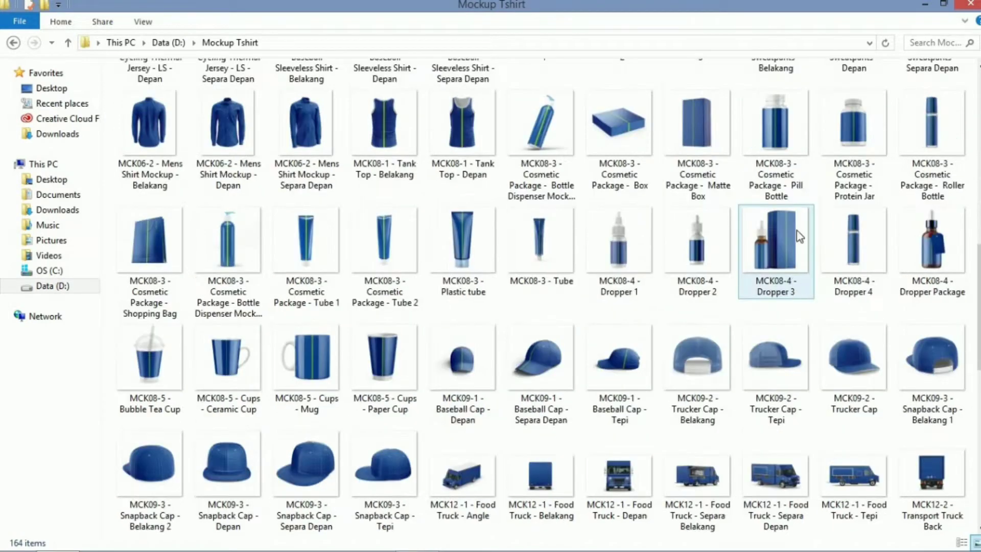
pyautogui.scroll(5, 796, 191)
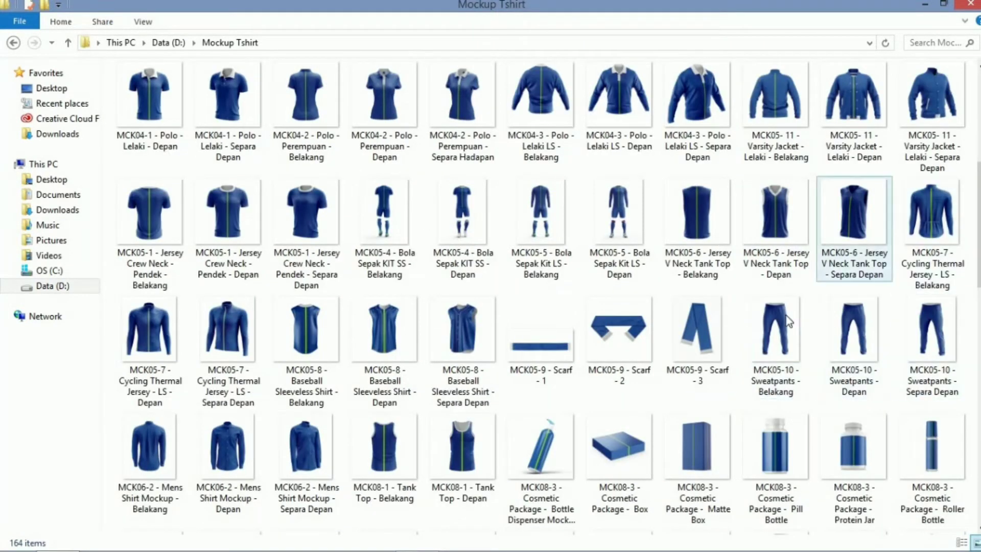
pyautogui.doubleClick(476, 453)
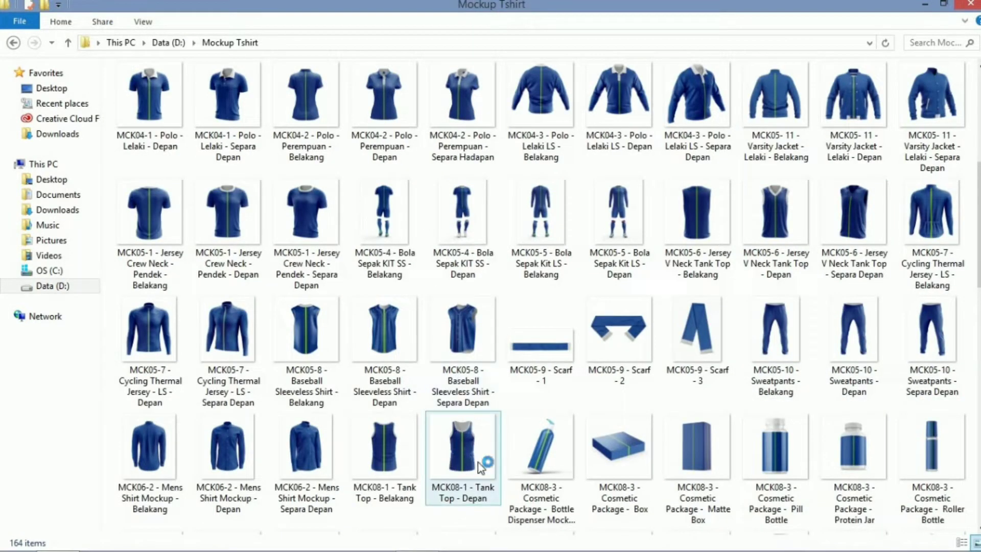
pyautogui.scroll(-5, 833, 409)
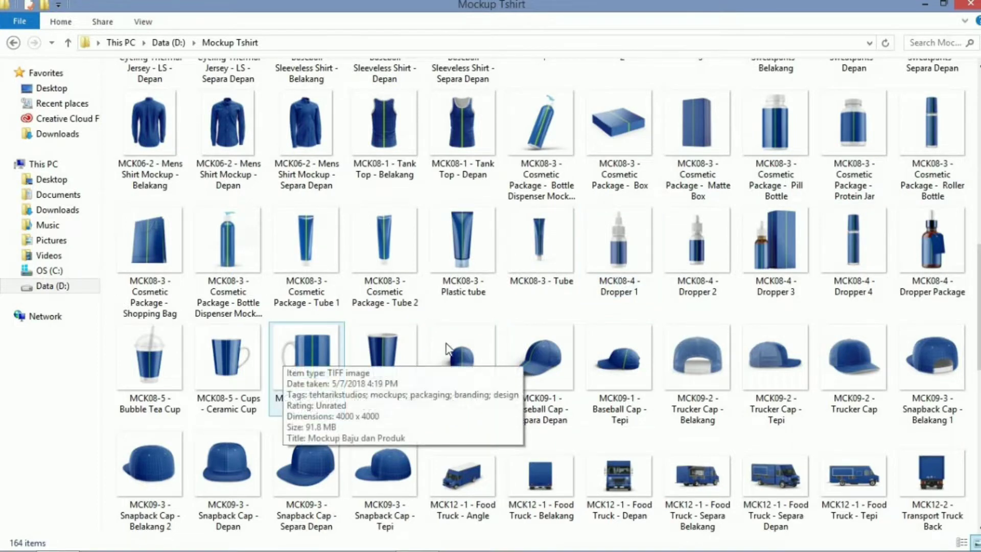
pyautogui.scroll(-3, 608, 344)
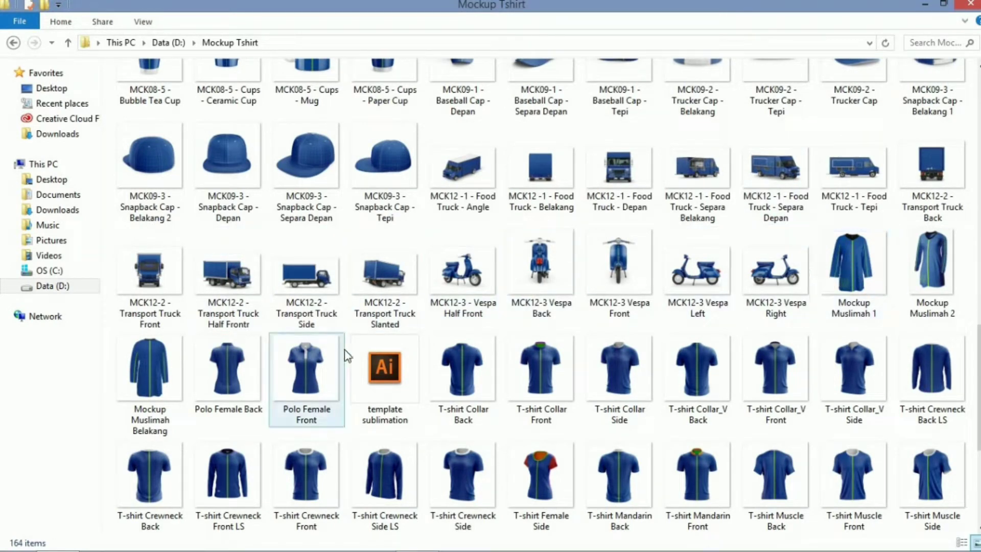
pyautogui.scroll(-3, 241, 391)
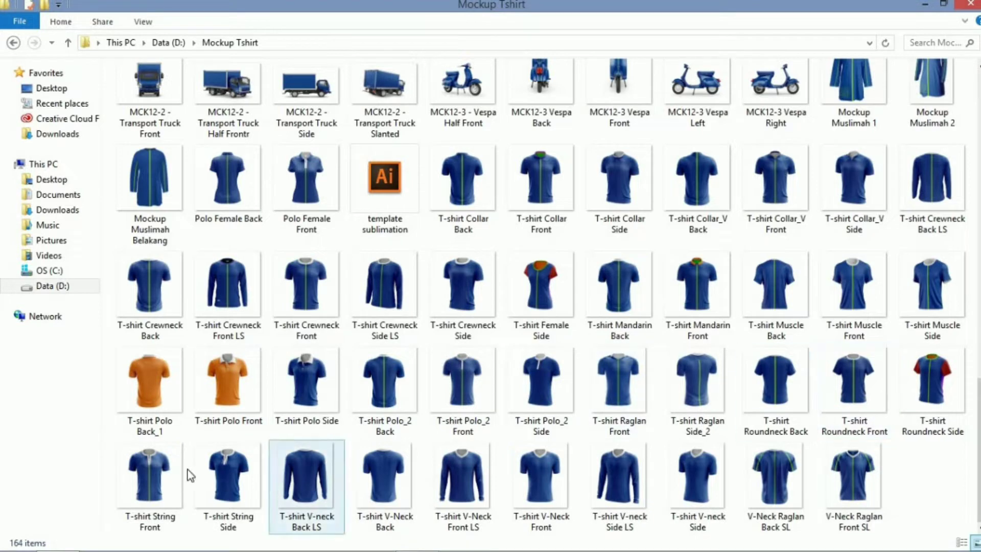
pyautogui.scroll(20, 459, 358)
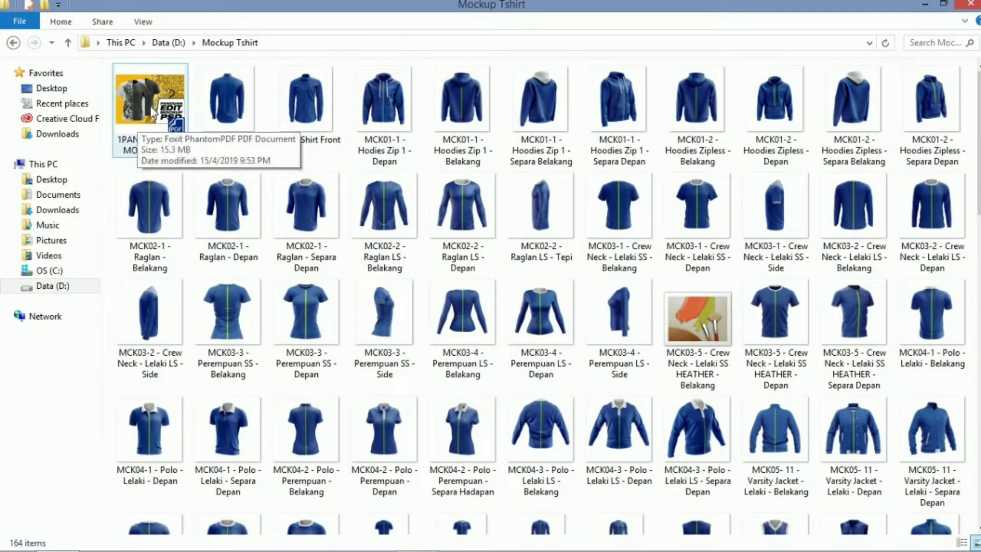
# Open the 1PANDUAN EDIT MOCKUP PSD guide and read down to page 3's layer instructions
pyautogui.click(160, 98)
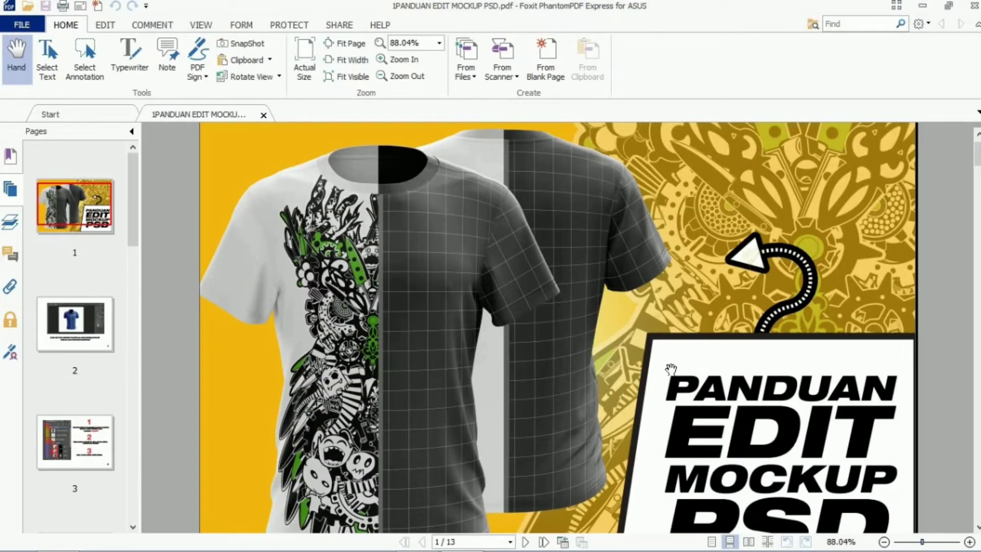
pyautogui.scroll(-4, 674, 363)
pyautogui.scroll(-3, 688, 348)
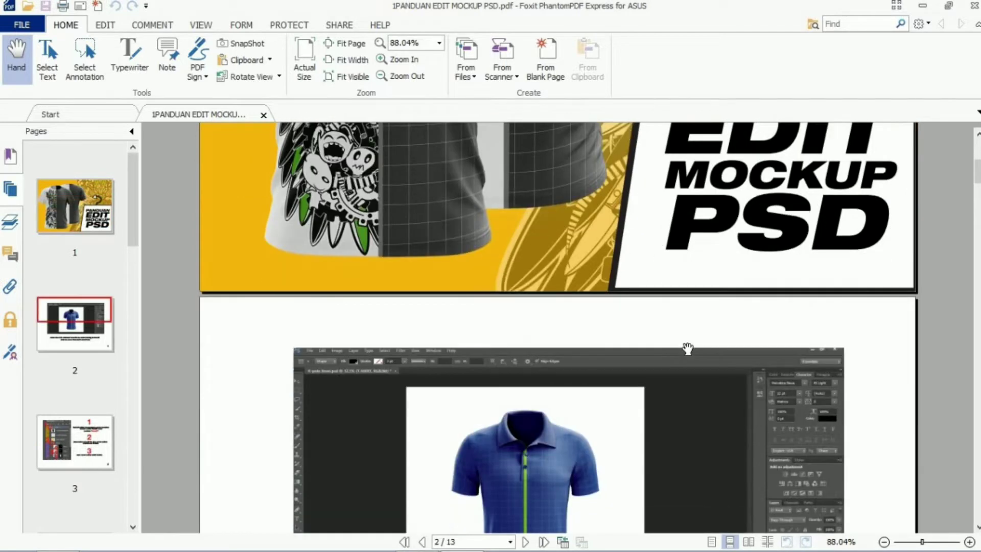
pyautogui.scroll(-3, 688, 349)
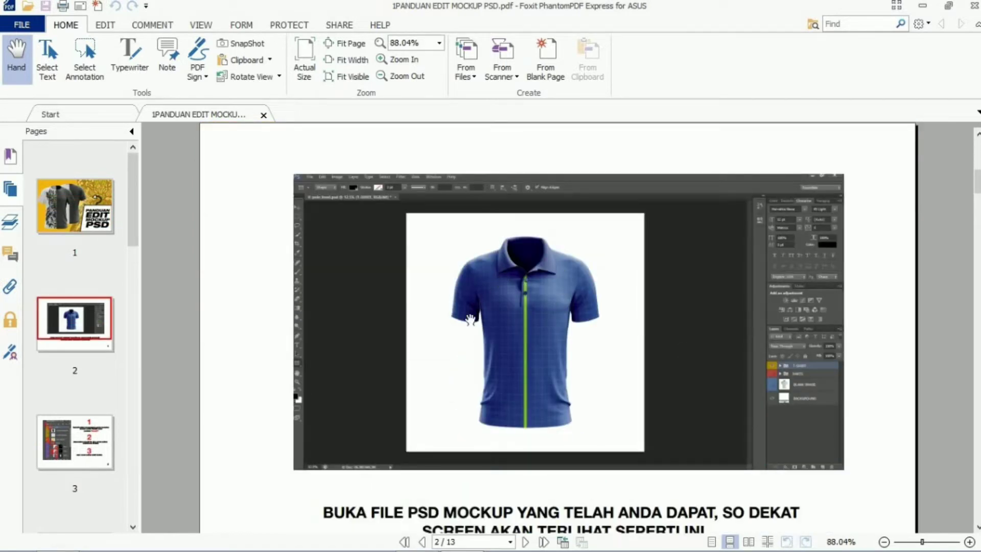
pyautogui.scroll(-1, 470, 320)
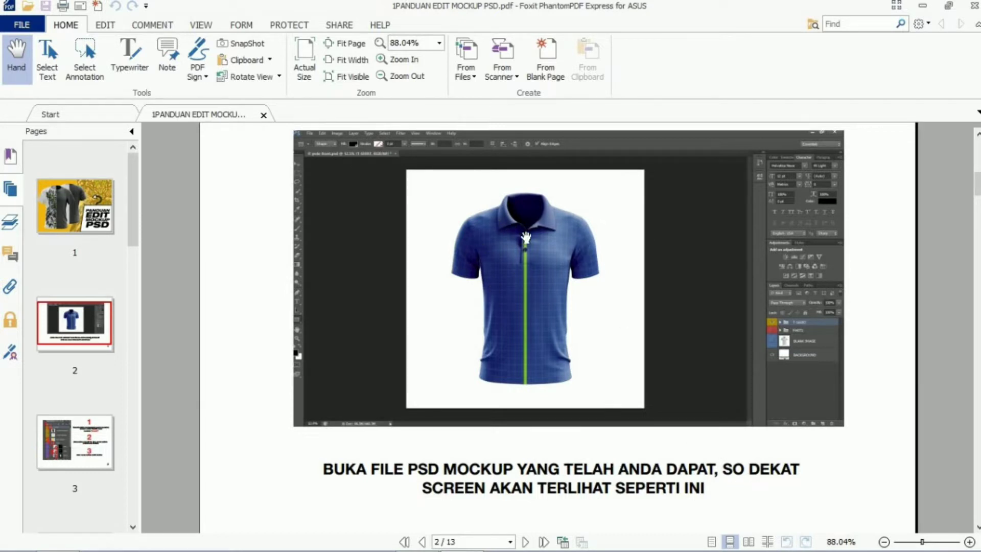
pyautogui.scroll(-3, 565, 373)
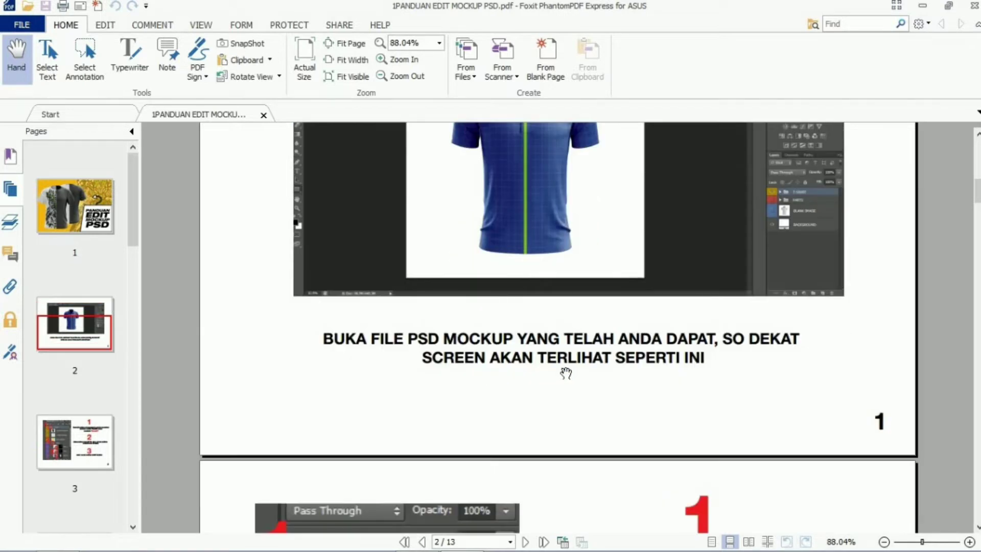
pyautogui.scroll(-2, 566, 373)
pyautogui.scroll(-2, 565, 372)
pyautogui.scroll(-1, 540, 344)
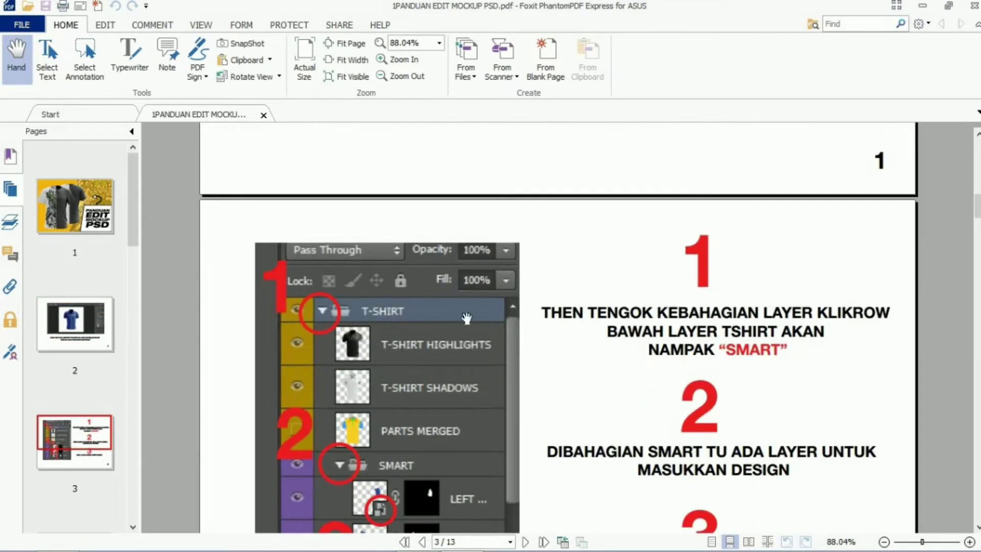
pyautogui.scroll(-1, 557, 335)
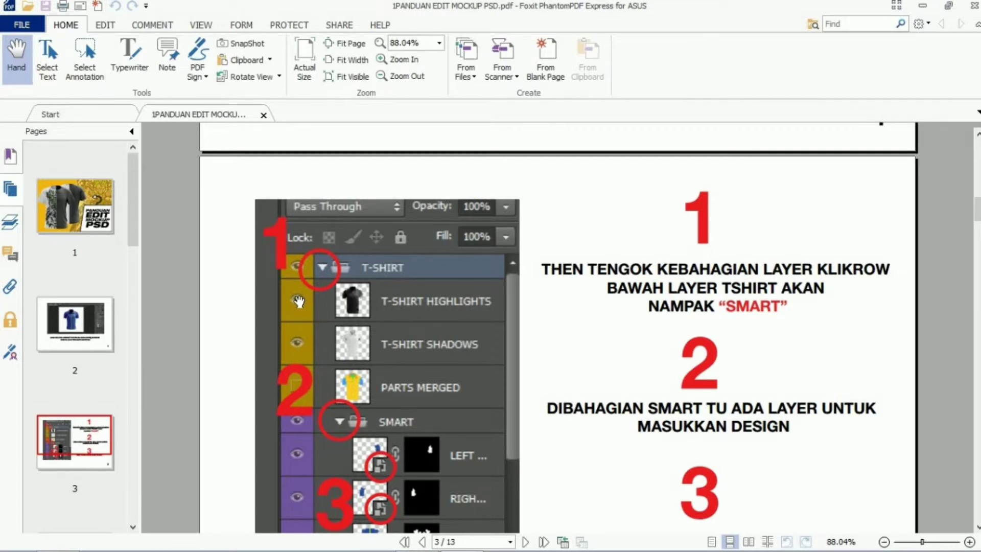
pyautogui.scroll(-1, 299, 302)
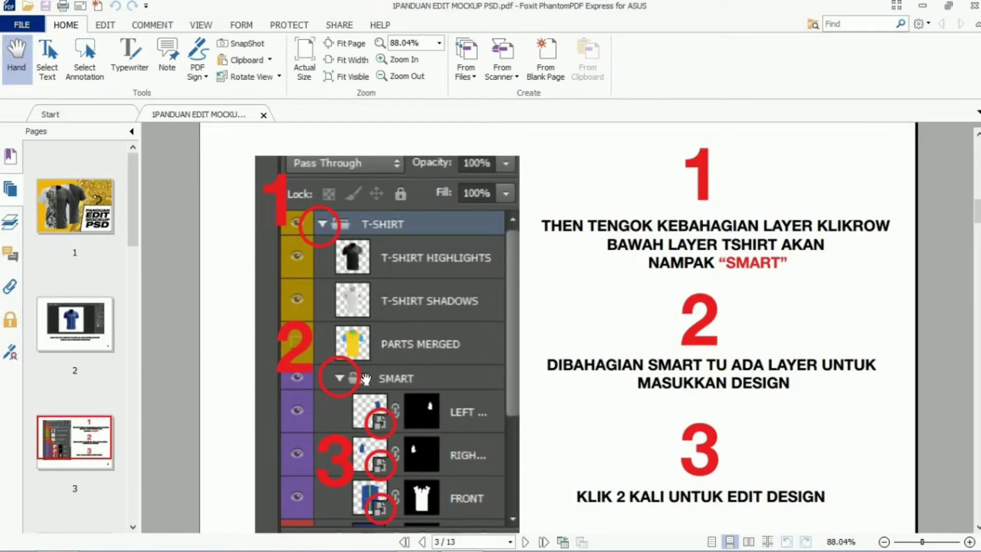
pyautogui.scroll(-1, 429, 364)
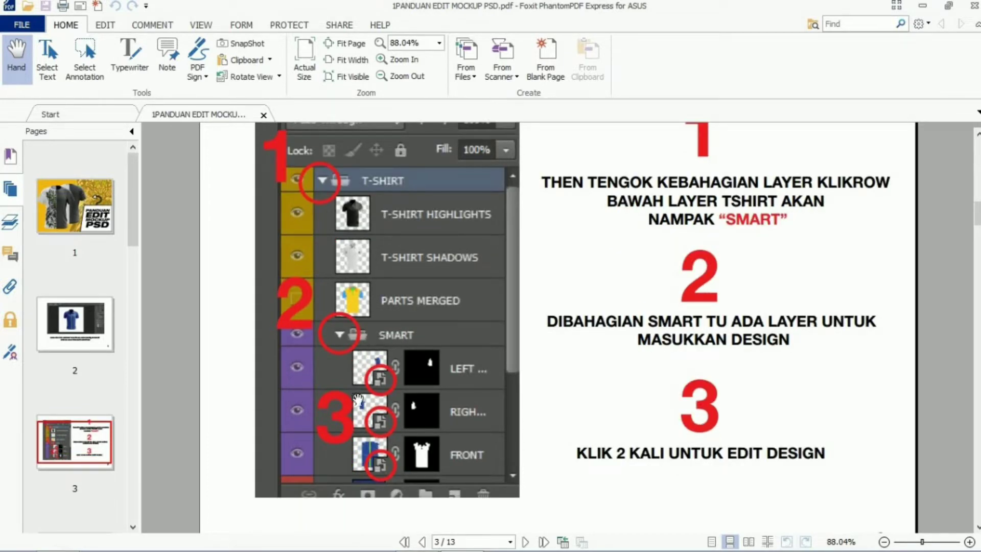
pyautogui.scroll(-2, 390, 364)
pyautogui.scroll(1, 390, 364)
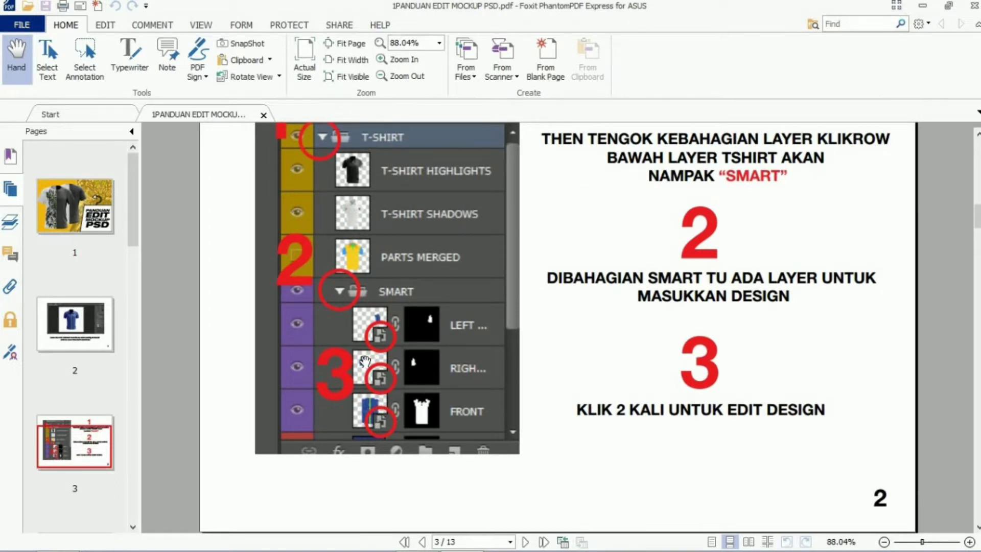
pyautogui.scroll(-2, 488, 357)
pyautogui.scroll(-1, 488, 356)
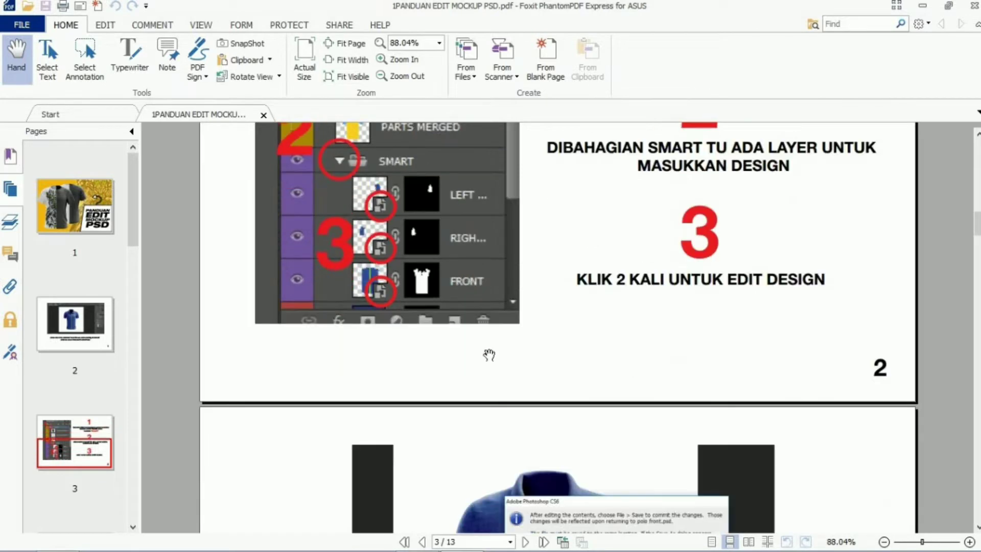
pyautogui.scroll(-4, 491, 352)
pyautogui.scroll(-3, 585, 261)
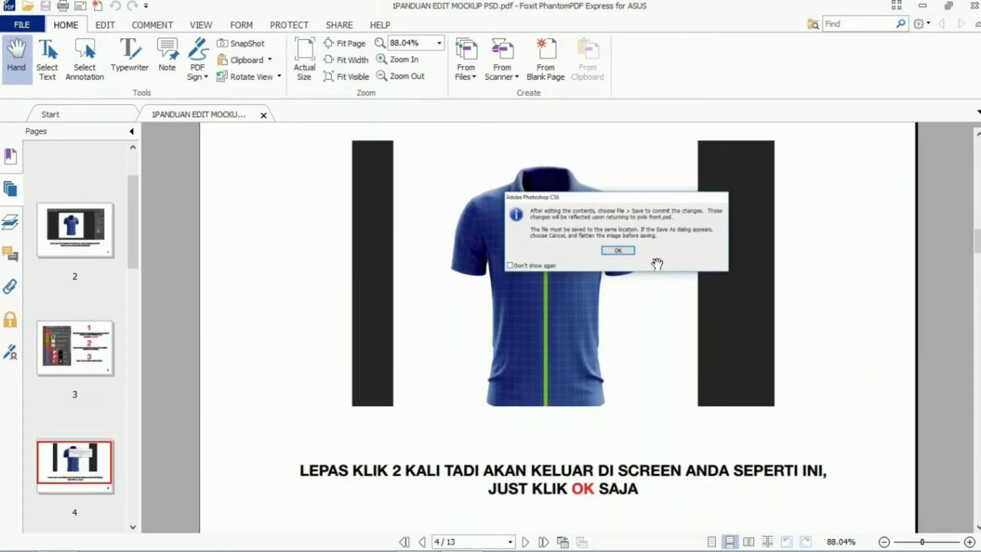
# Scroll the guide to page 6 showing the sample black-and-green design
pyautogui.scroll(-2, 628, 250)
pyautogui.scroll(-1, 621, 263)
pyautogui.scroll(-3, 616, 277)
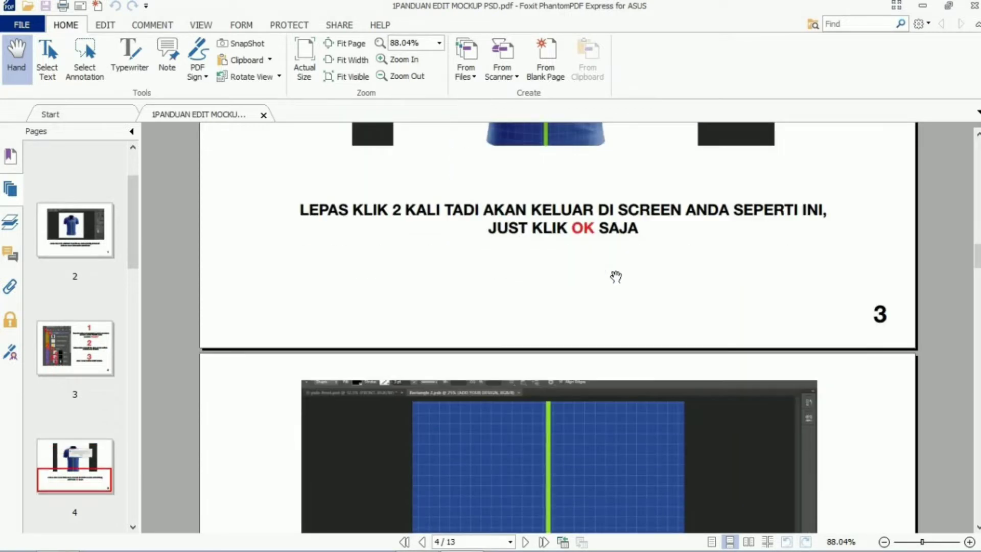
pyautogui.scroll(-6, 616, 277)
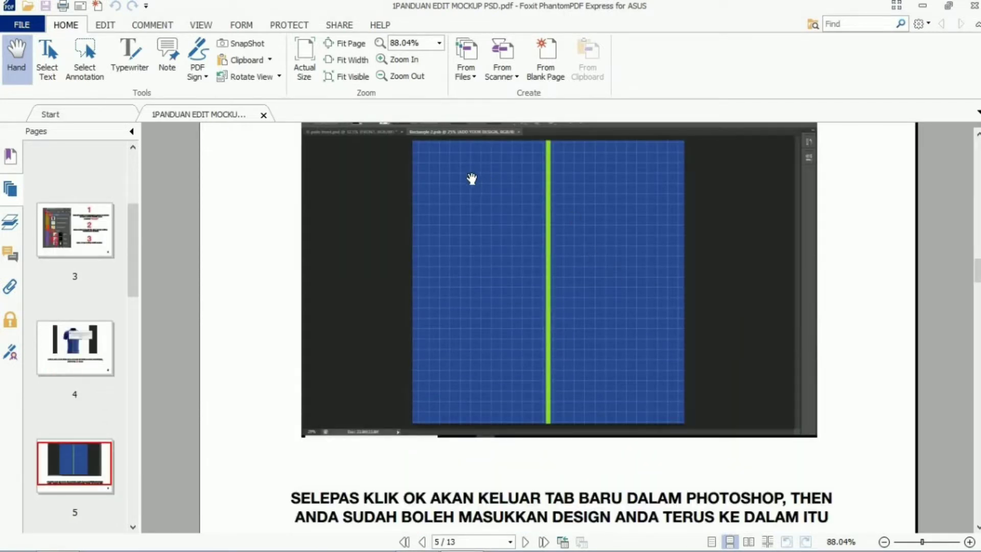
pyautogui.scroll(1, 475, 194)
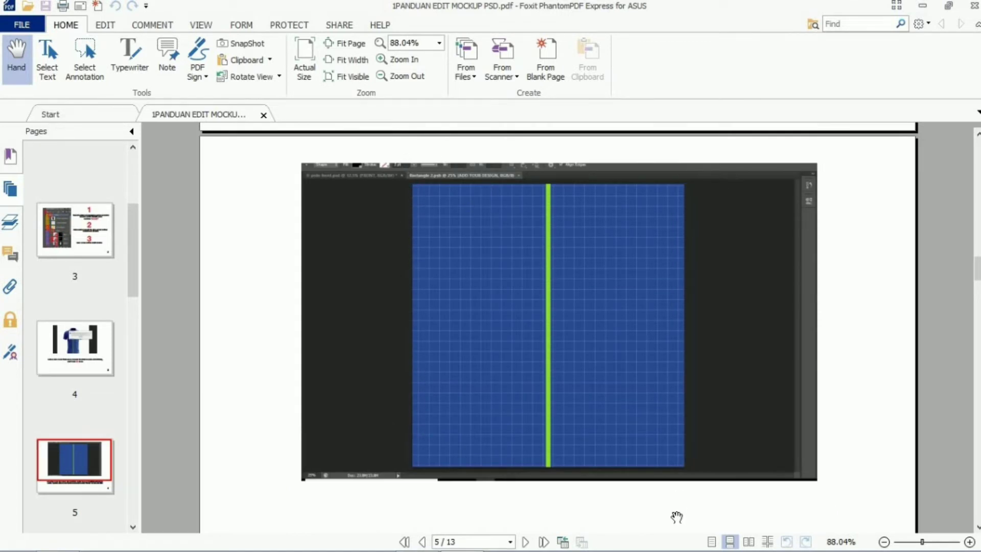
pyautogui.scroll(-5, 651, 247)
pyautogui.scroll(-2, 652, 245)
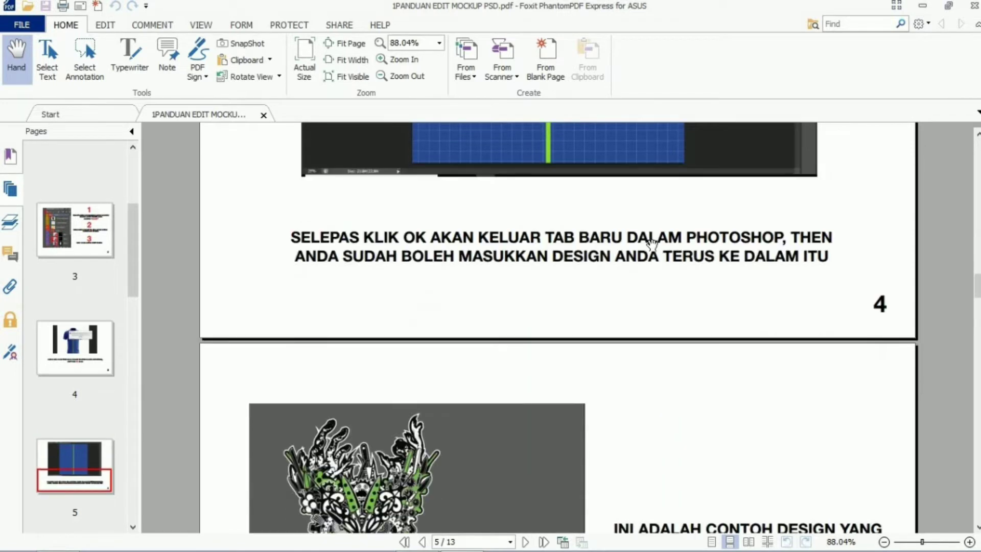
pyautogui.scroll(-4, 652, 244)
pyautogui.scroll(-2, 653, 244)
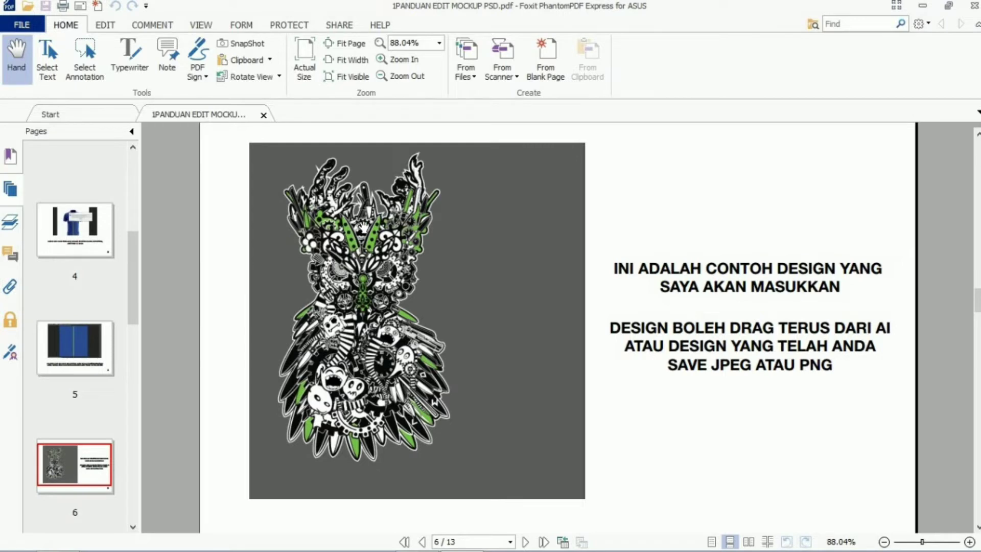
# Read guide pages 7–13 through to the DONE polo mockup, then close Foxit PhantomPDF
pyautogui.scroll(-8, 488, 344)
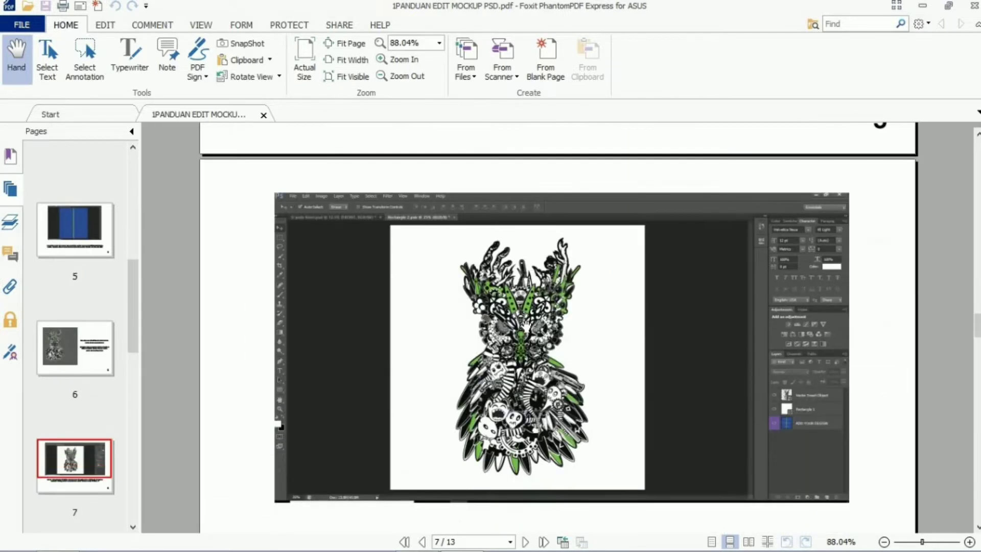
pyautogui.scroll(-5, 486, 230)
pyautogui.scroll(-6, 535, 246)
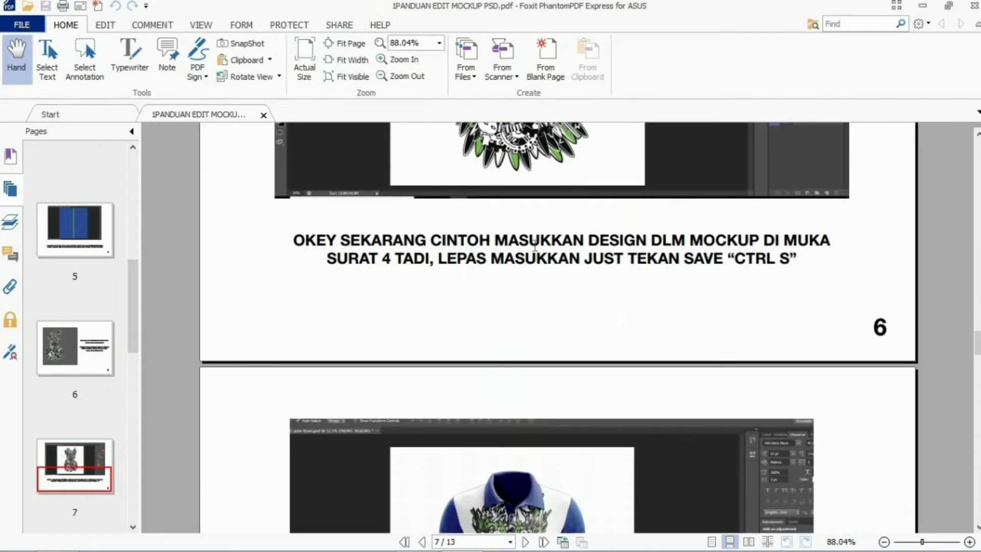
pyautogui.scroll(-2, 536, 247)
pyautogui.scroll(3, 527, 370)
pyautogui.scroll(3, 528, 255)
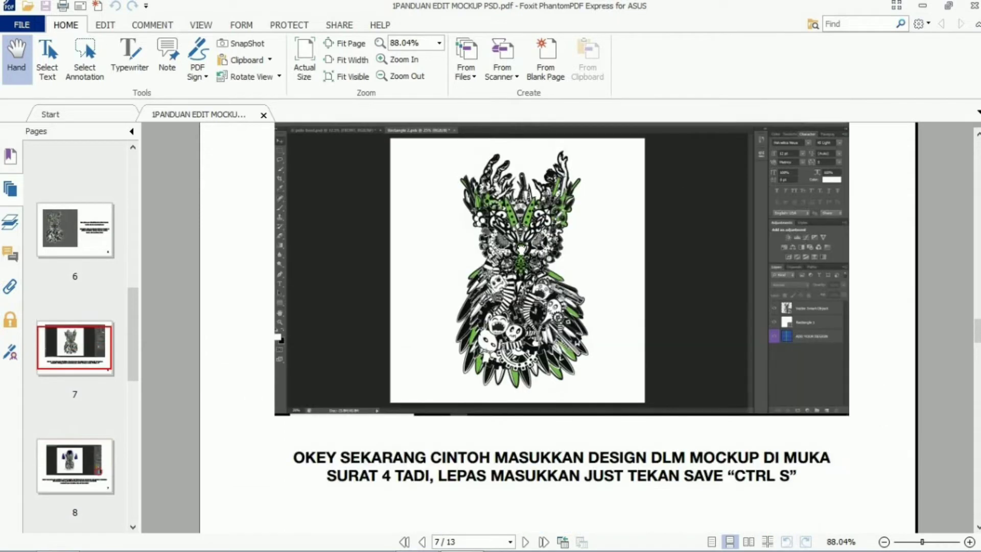
pyautogui.scroll(-1, 464, 238)
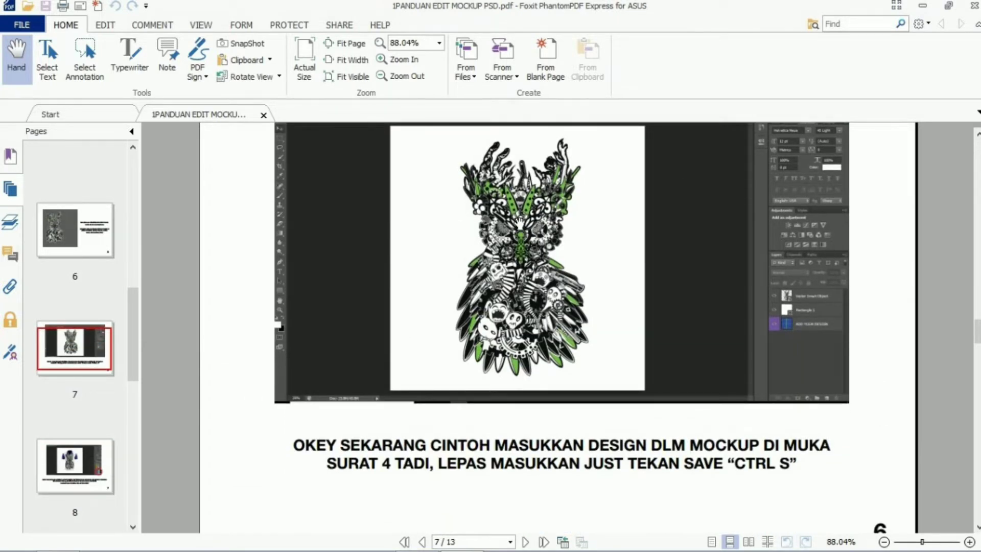
pyautogui.scroll(3, 519, 224)
pyautogui.scroll(-2, 517, 281)
pyautogui.scroll(1, 423, 237)
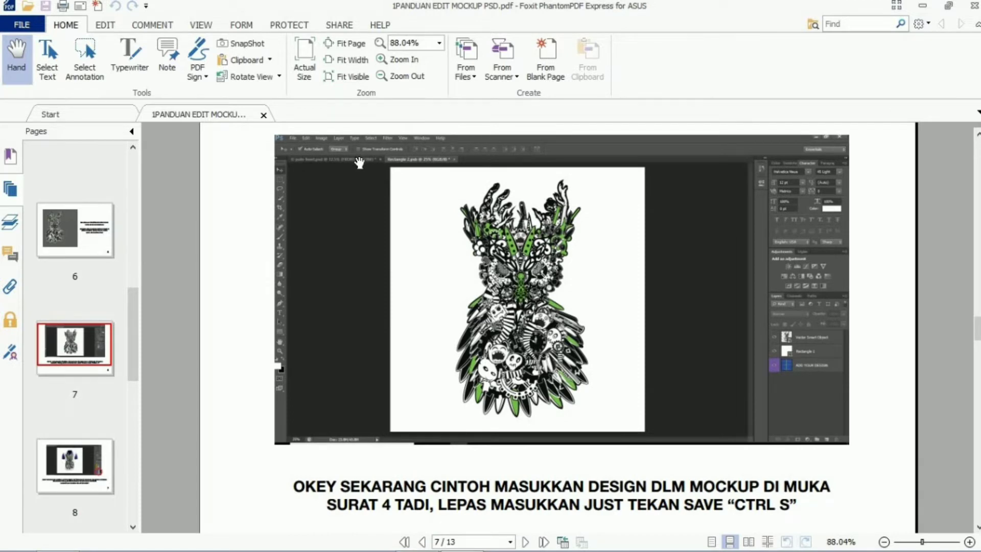
pyautogui.scroll(-1, 359, 163)
pyautogui.scroll(-5, 738, 322)
pyautogui.scroll(-5, 503, 224)
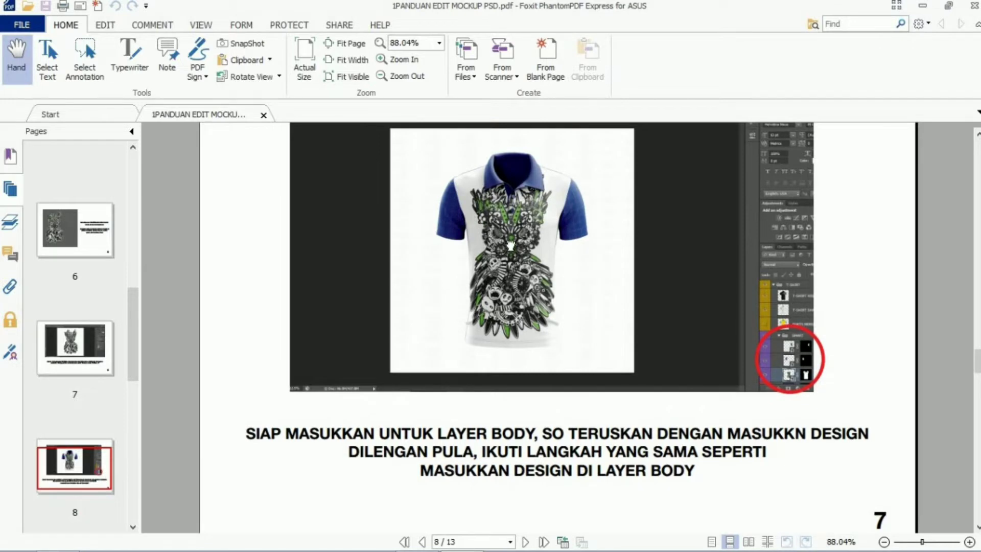
pyautogui.scroll(-5, 517, 304)
pyautogui.scroll(-4, 517, 304)
pyautogui.scroll(6, 517, 304)
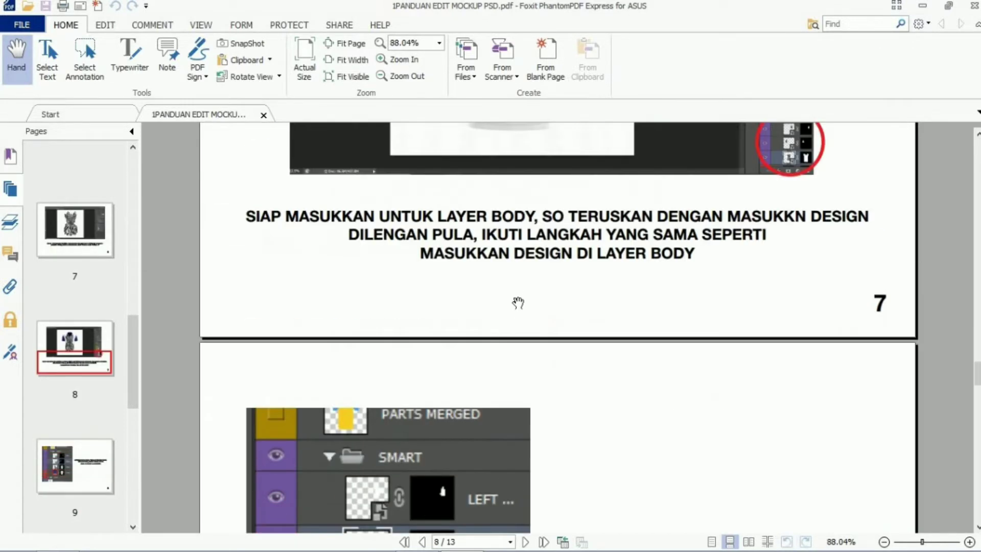
pyautogui.scroll(6, 517, 304)
pyautogui.scroll(-3, 518, 302)
pyautogui.scroll(6, 527, 304)
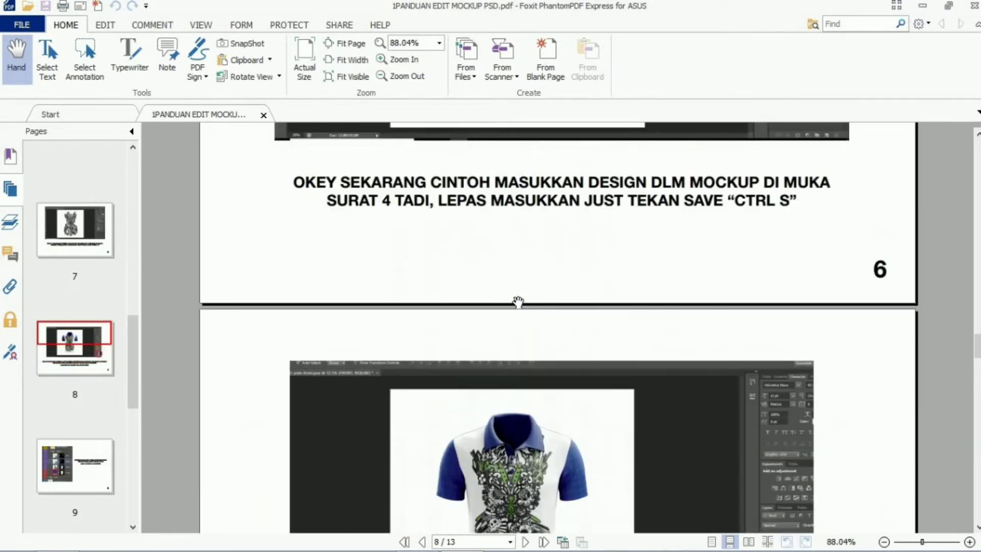
pyautogui.scroll(2, 537, 305)
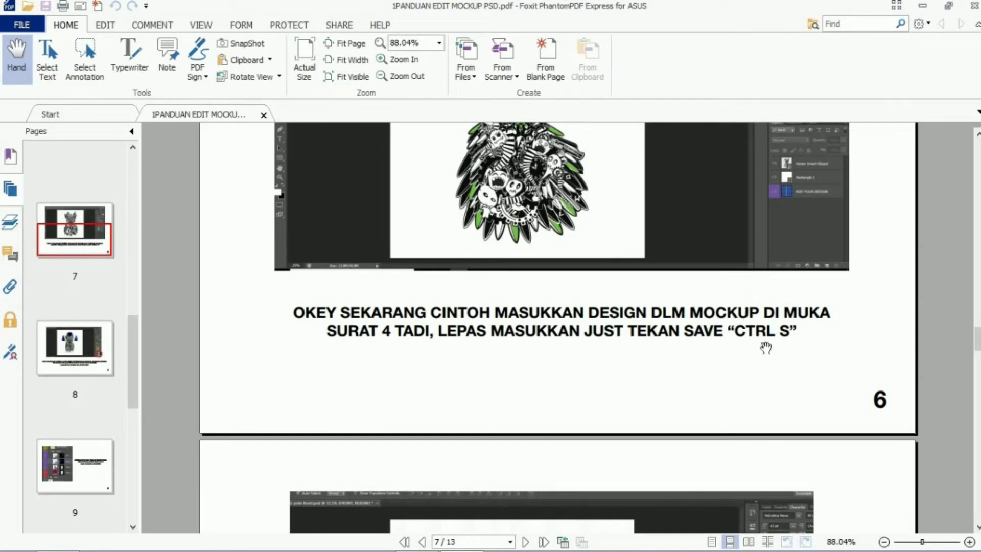
pyautogui.scroll(-3, 711, 345)
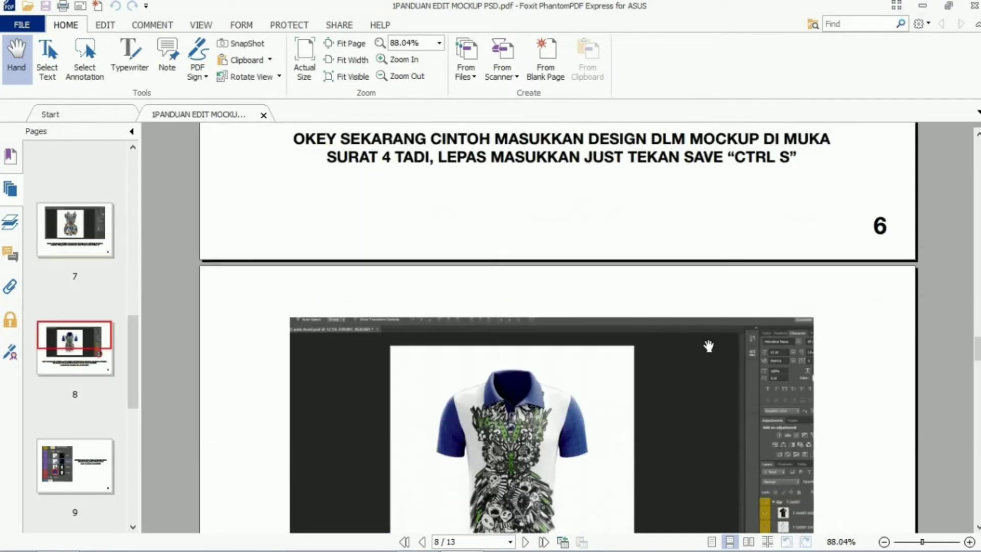
pyautogui.scroll(-3, 528, 268)
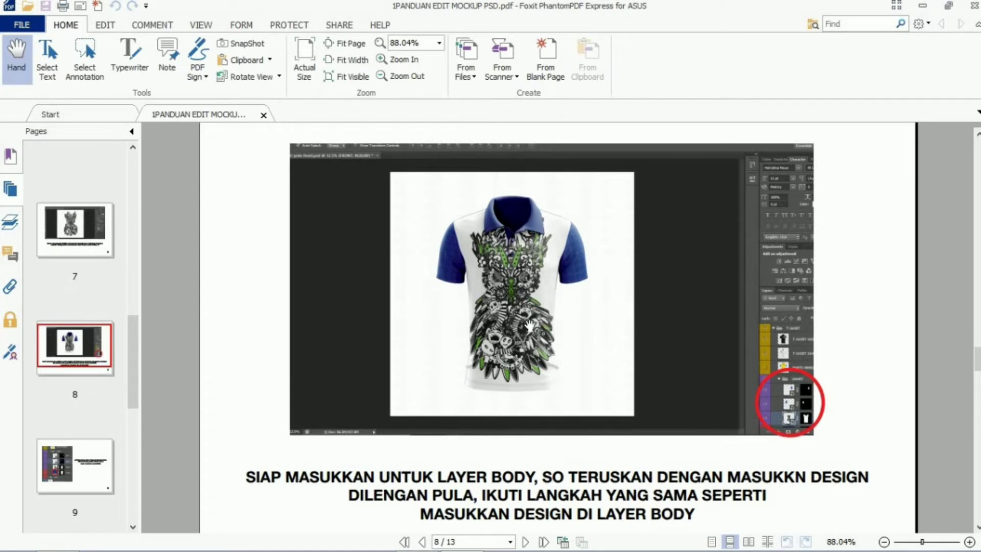
pyautogui.scroll(-3, 511, 315)
pyautogui.scroll(-4, 511, 314)
pyautogui.scroll(-3, 514, 314)
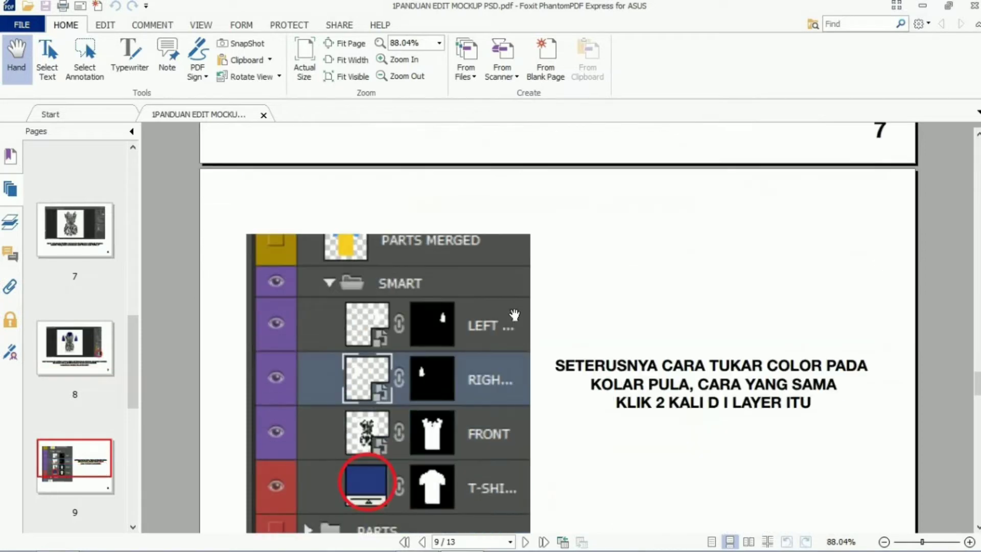
pyautogui.scroll(-3, 514, 315)
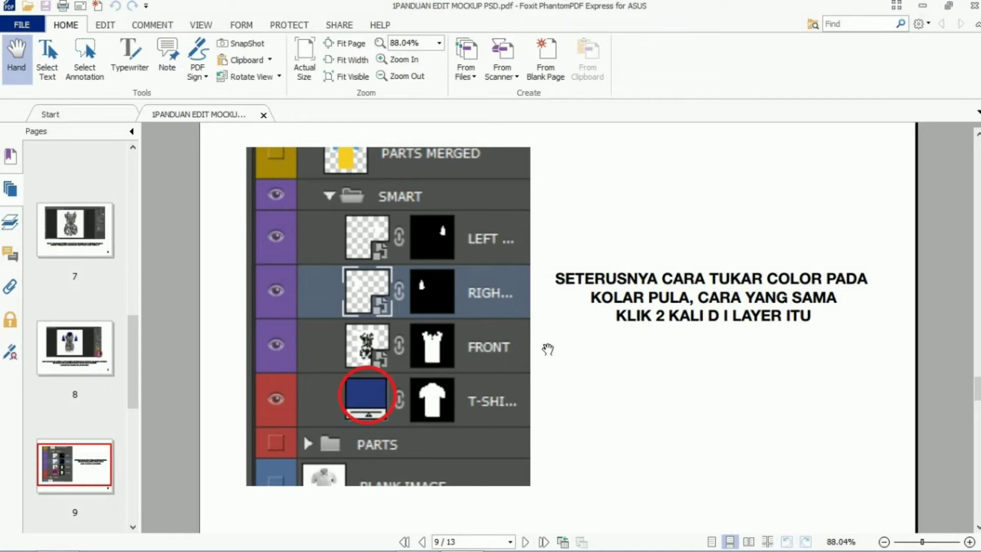
pyautogui.scroll(-5, 548, 349)
pyautogui.scroll(-2, 512, 322)
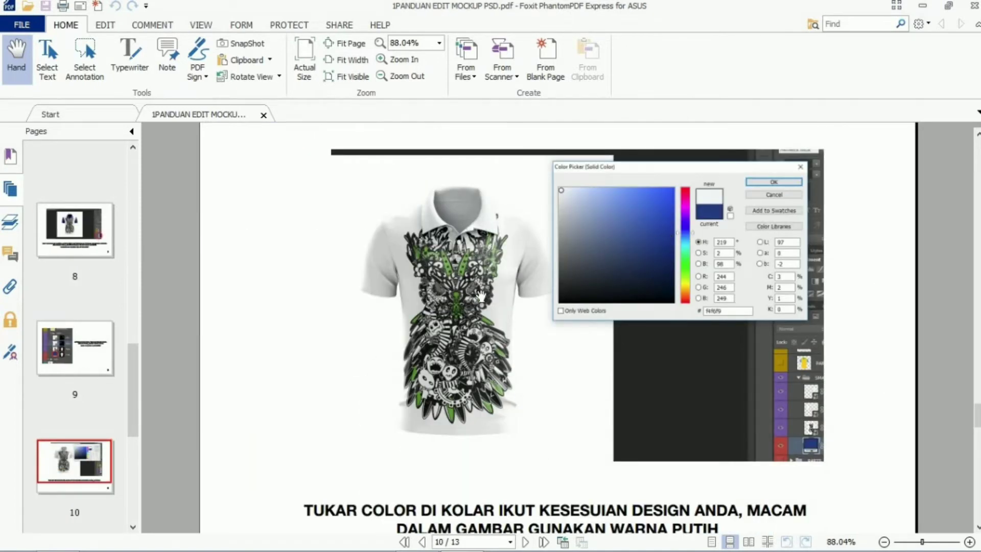
pyautogui.scroll(-3, 669, 304)
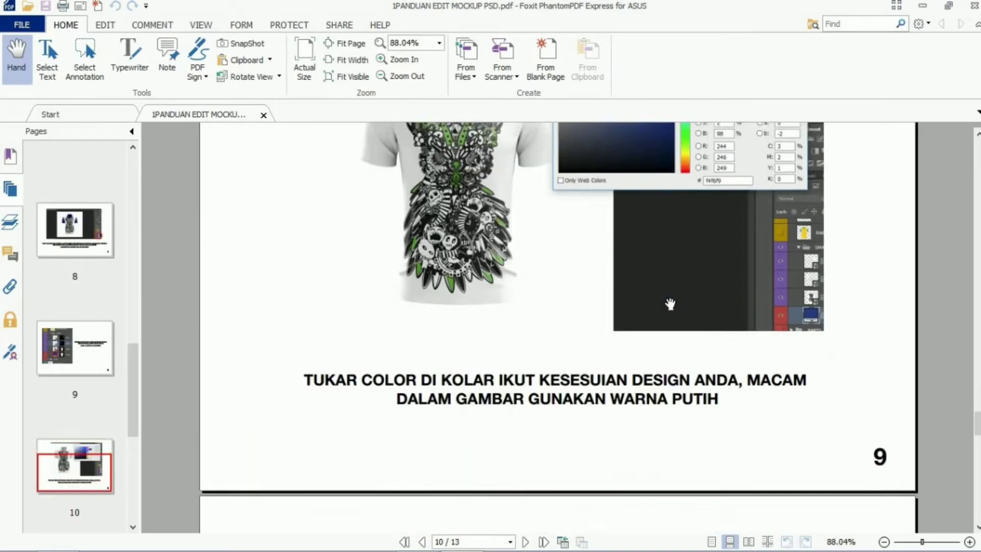
pyautogui.scroll(-5, 634, 312)
pyautogui.scroll(-5, 574, 333)
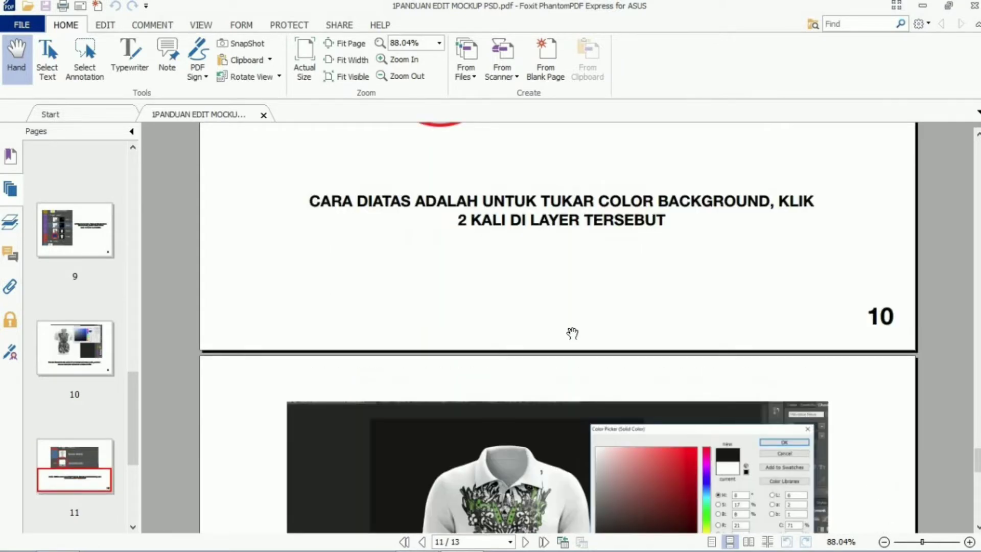
pyautogui.scroll(-2, 572, 333)
pyautogui.scroll(-2, 566, 328)
pyautogui.scroll(-4, 515, 304)
pyautogui.scroll(-4, 514, 305)
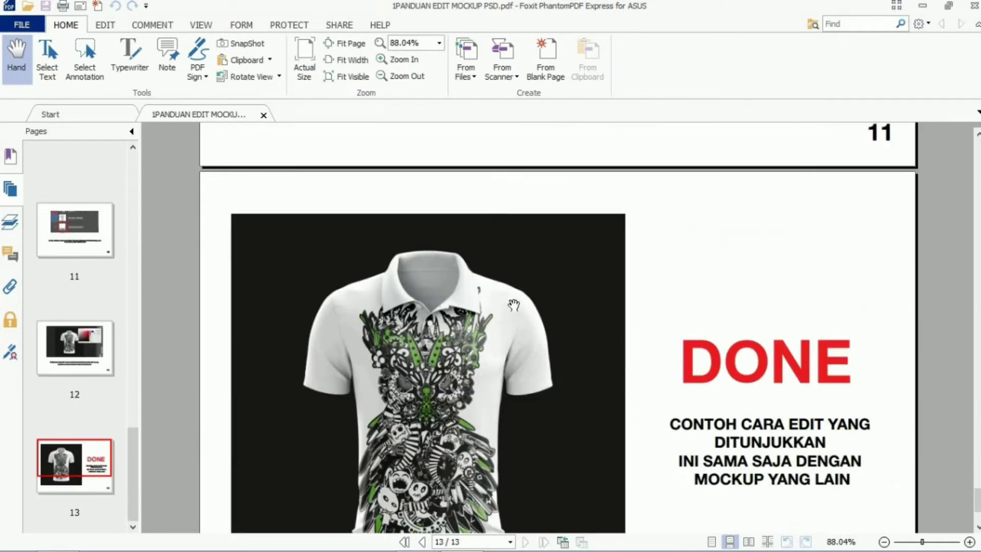
pyautogui.scroll(-2, 527, 299)
pyautogui.scroll(-1, 614, 367)
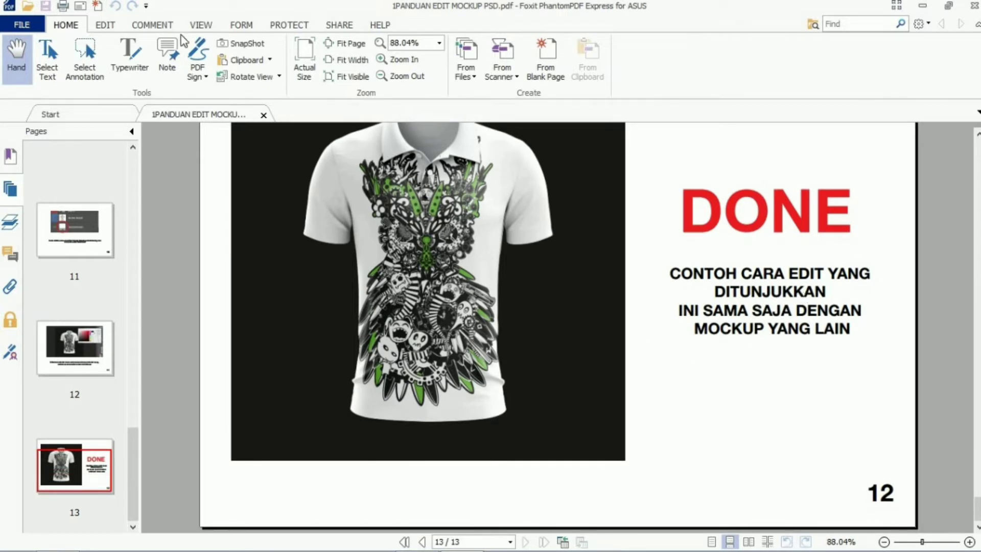
pyautogui.click(976, 7)
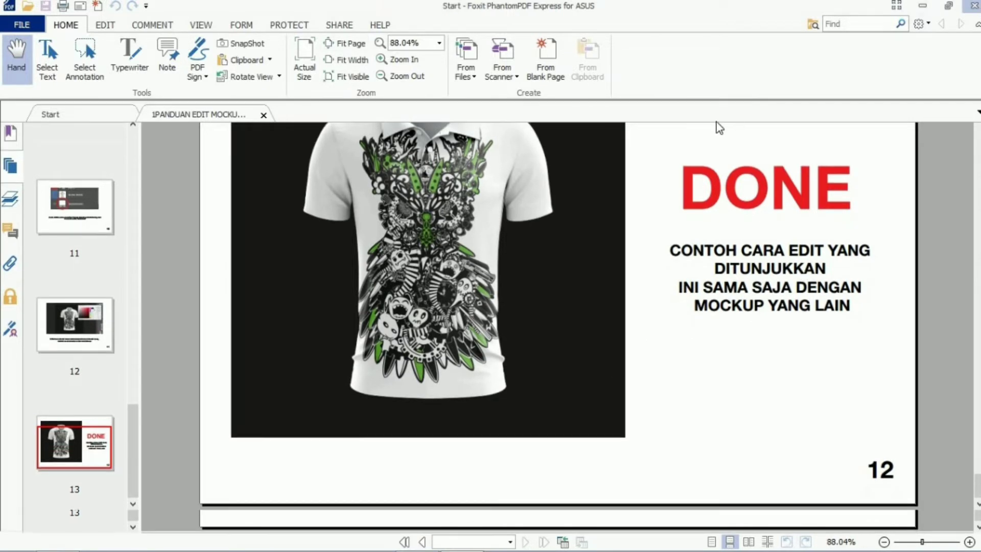
# Return to the Photoshop polo mockup and select the FRONT layer in the SMART group
pyautogui.click(419, 541)
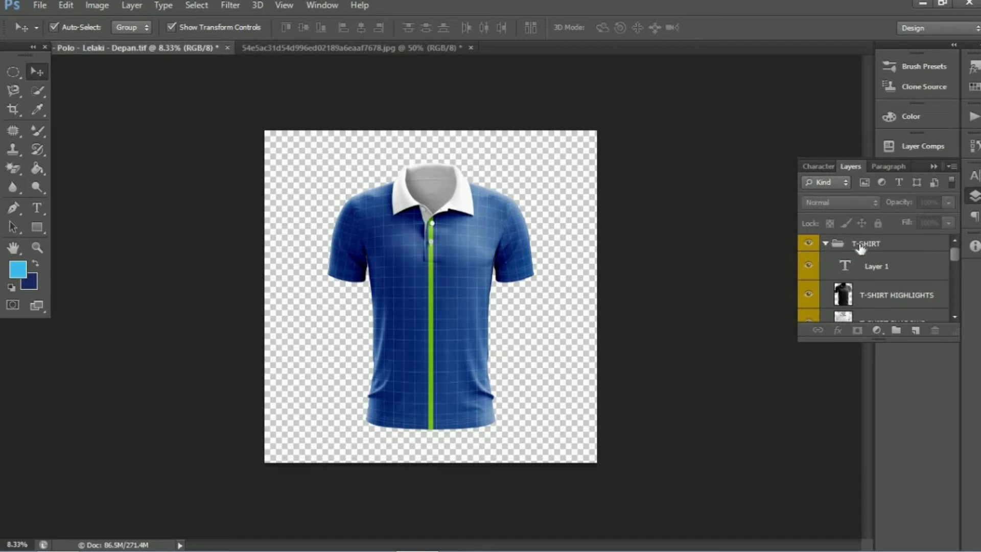
pyautogui.scroll(-2, 862, 248)
pyautogui.scroll(-2, 862, 248)
pyautogui.scroll(-2, 864, 255)
pyautogui.scroll(-2, 869, 268)
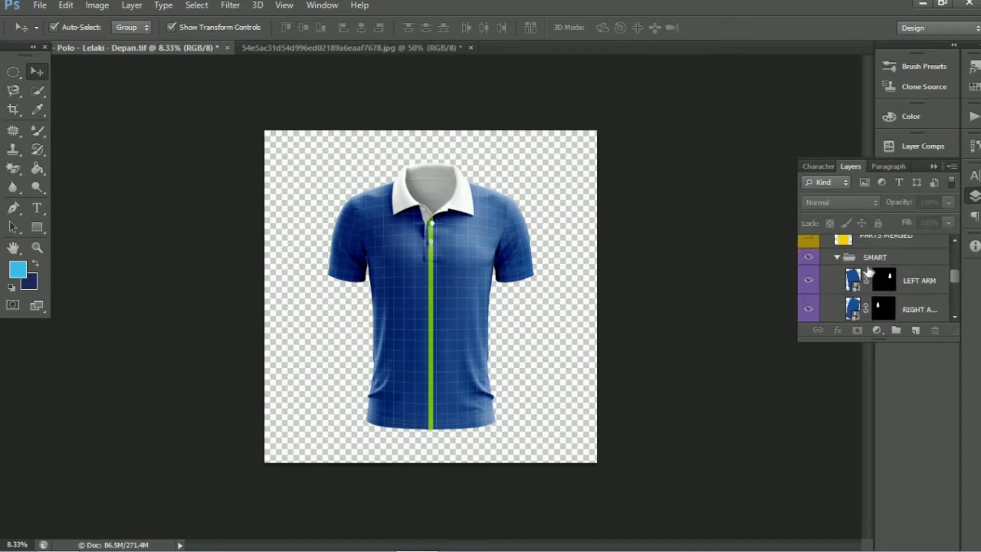
pyautogui.scroll(-1, 881, 258)
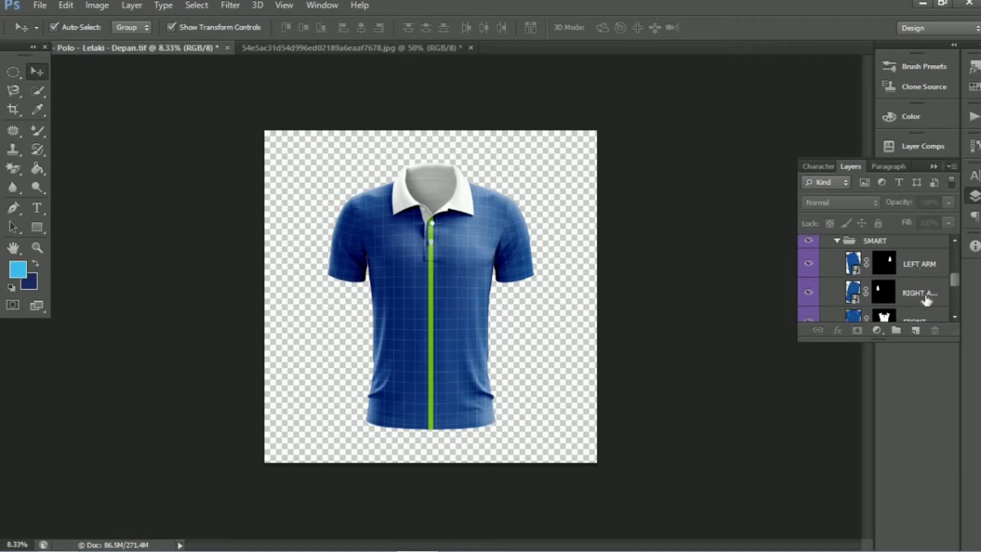
pyautogui.scroll(-1, 925, 301)
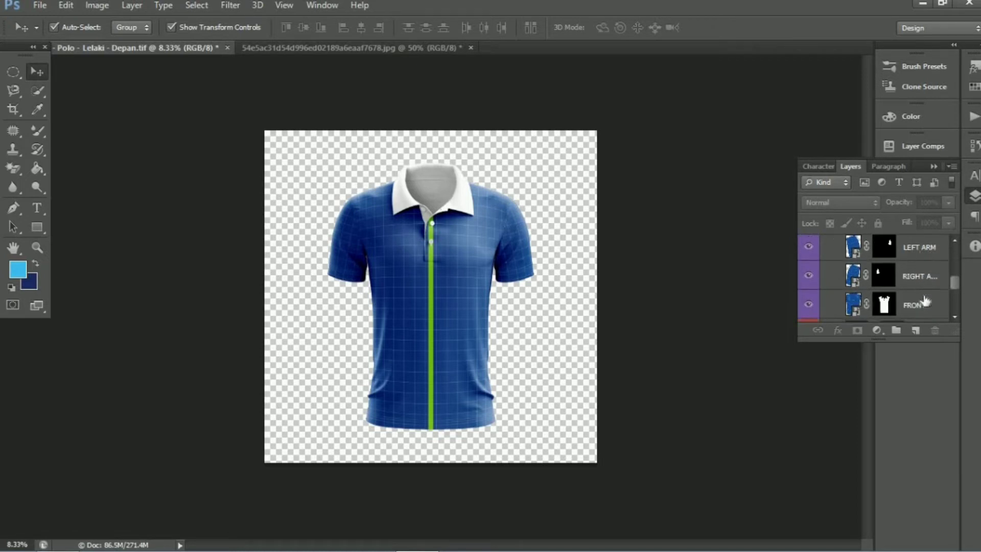
pyautogui.click(852, 306)
# Open the FRONT smart object and drag the blue light-streak image into it
pyautogui.doubleClick(853, 305)
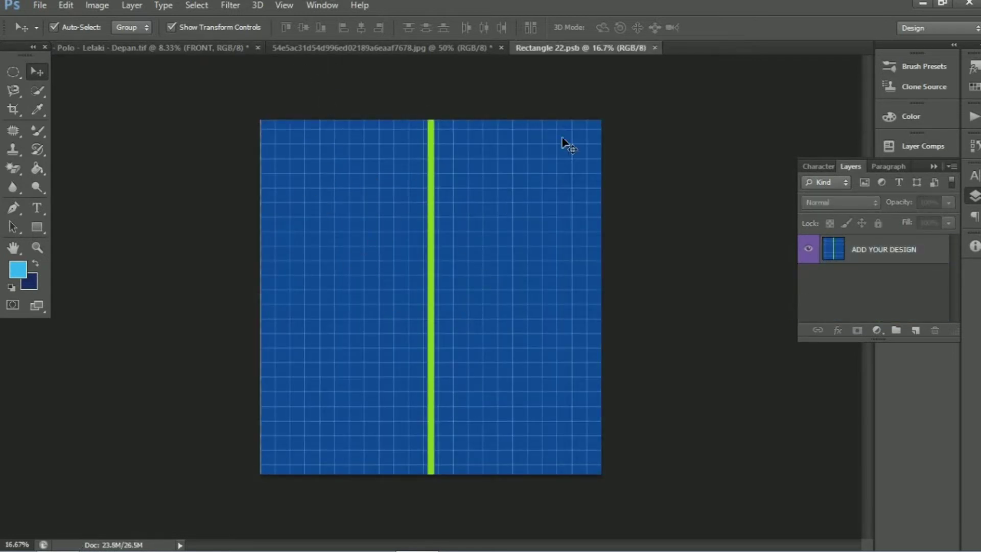
pyautogui.click(377, 47)
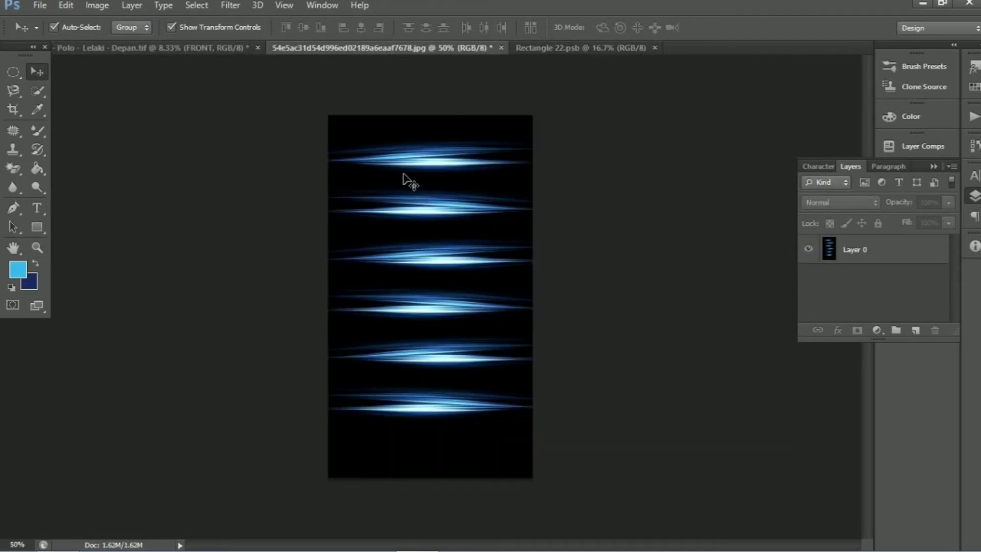
pyautogui.moveTo(438, 182)
pyautogui.mouseDown()
pyautogui.moveTo(564, 50)
pyautogui.moveTo(394, 231)
pyautogui.mouseUp()
pyautogui.moveTo(284, 139); pyautogui.dragTo(295, 157)
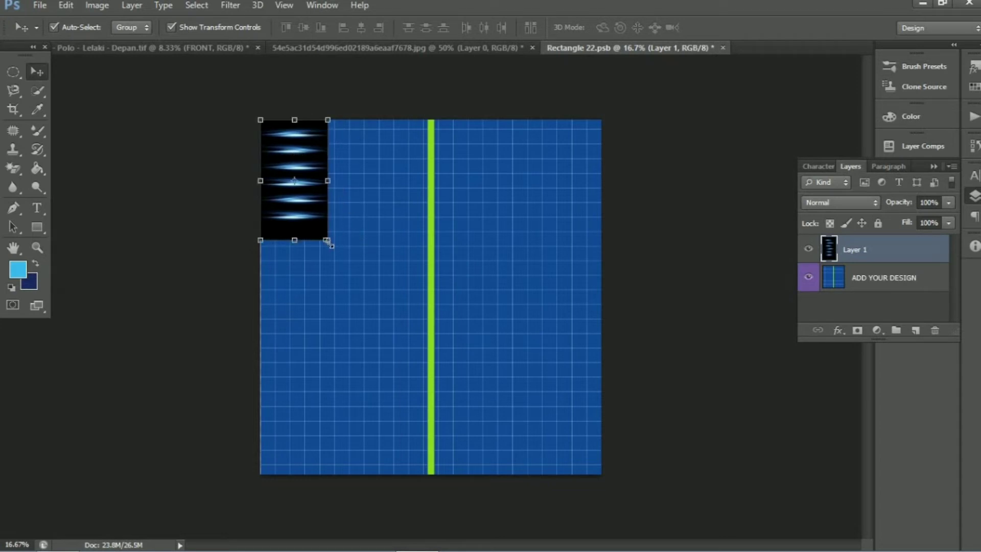
# Stretch the light streaks to fill the whole front canvas and save Rectangle 22.psb
pyautogui.moveTo(327, 241)
pyautogui.mouseDown()
pyautogui.moveTo(642, 456)
pyautogui.moveTo(601, 474)
pyautogui.mouseUp()
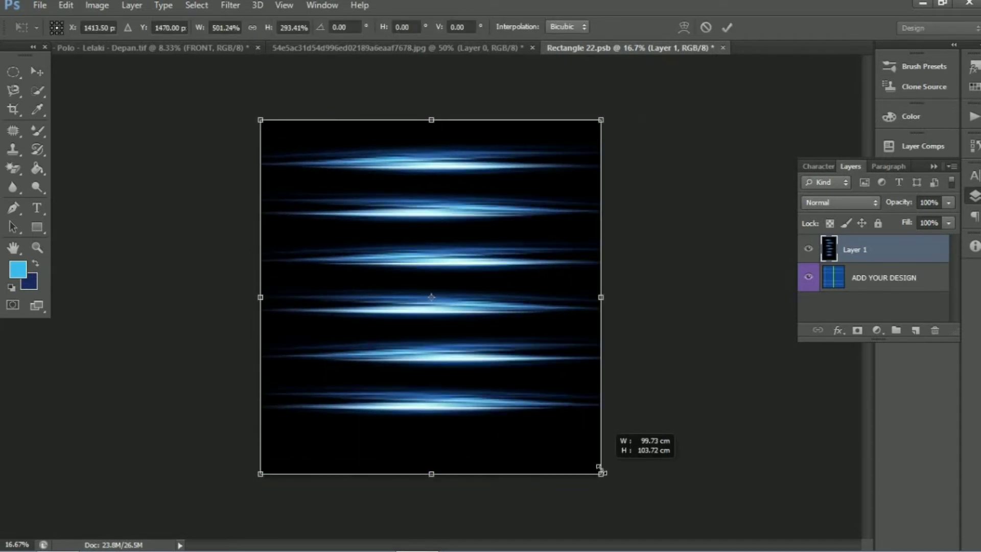
pyautogui.press('Return')
pyautogui.click(745, 327)
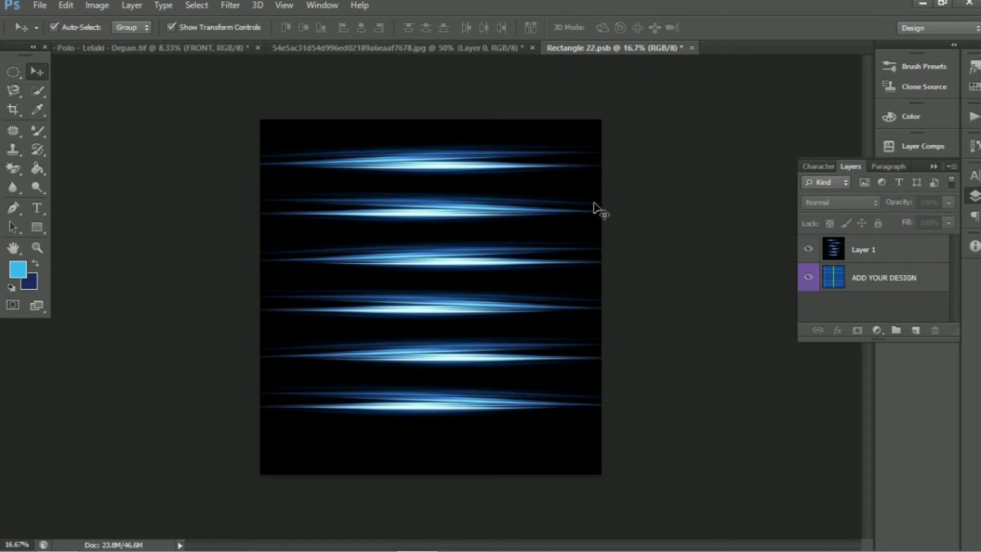
pyautogui.hotkey('ctrl', 's')
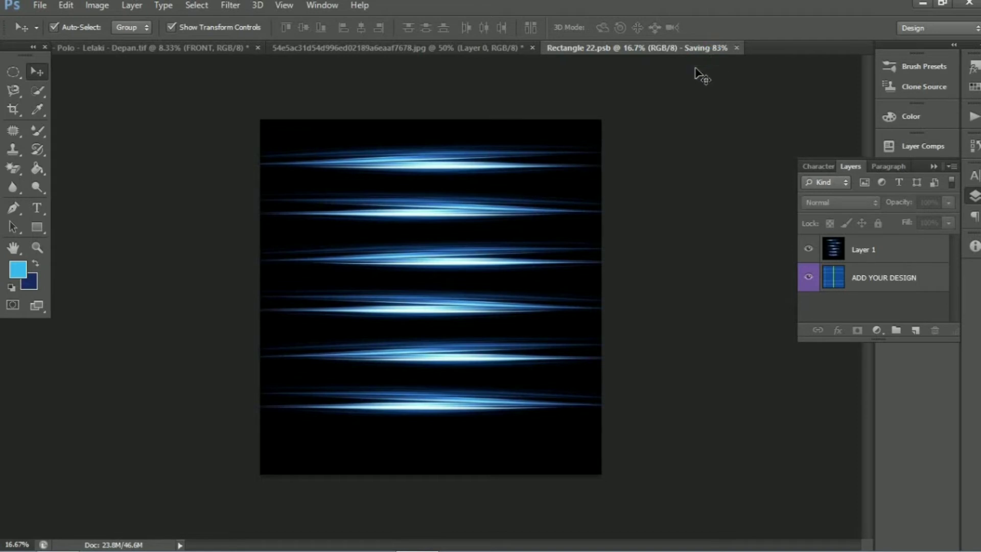
pyautogui.click(197, 48)
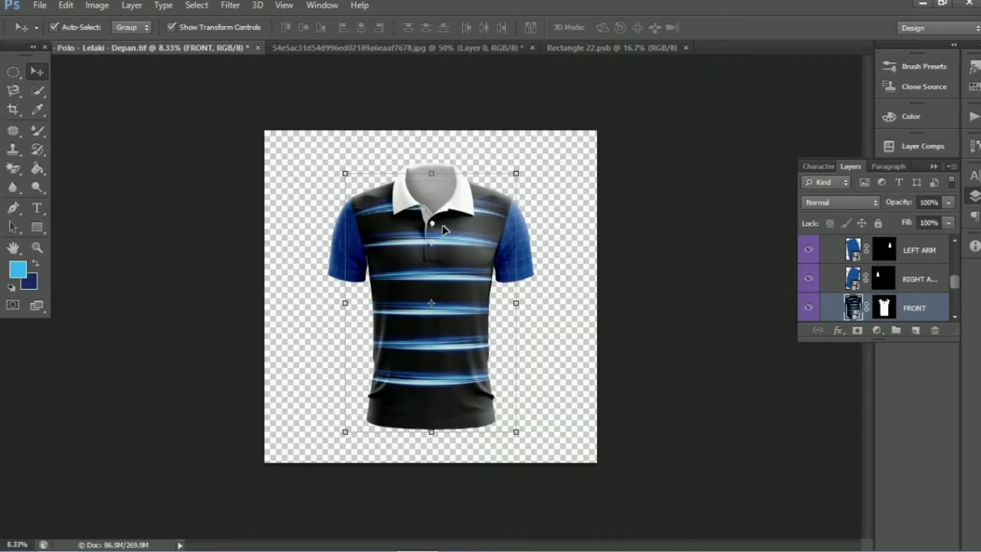
# Open the RIGHT ARM smart object and drag the light-streak image into it
pyautogui.click(548, 170)
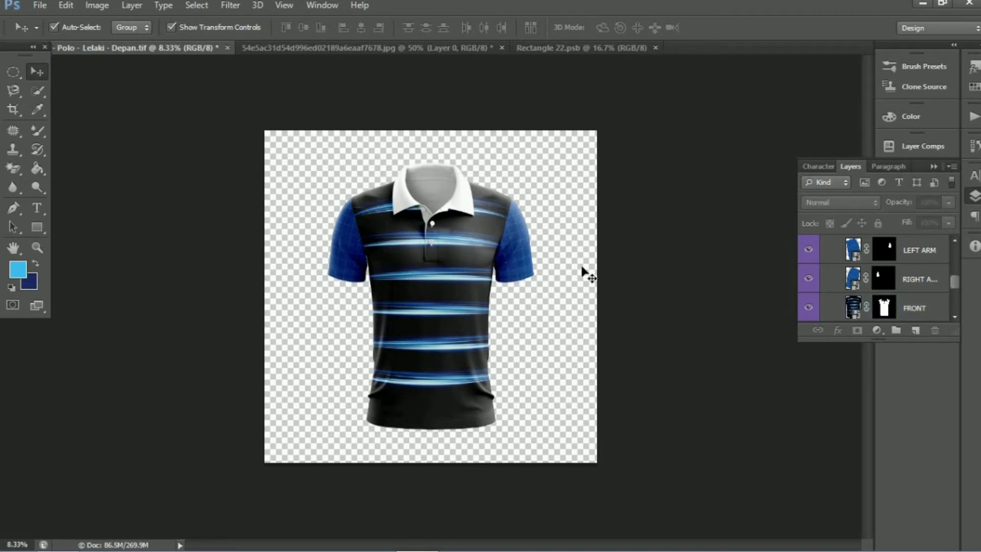
pyautogui.doubleClick(852, 278)
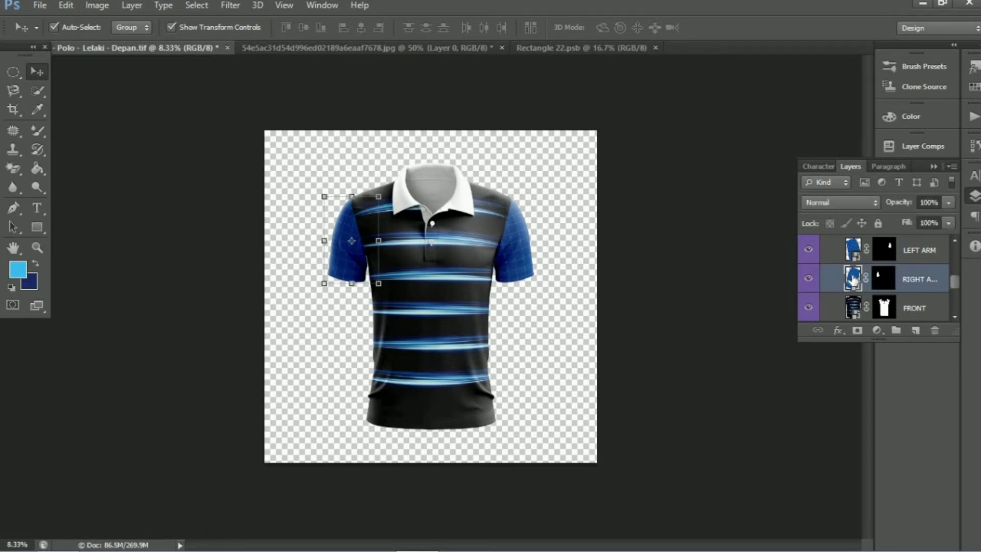
pyautogui.click(273, 86)
pyautogui.click(239, 48)
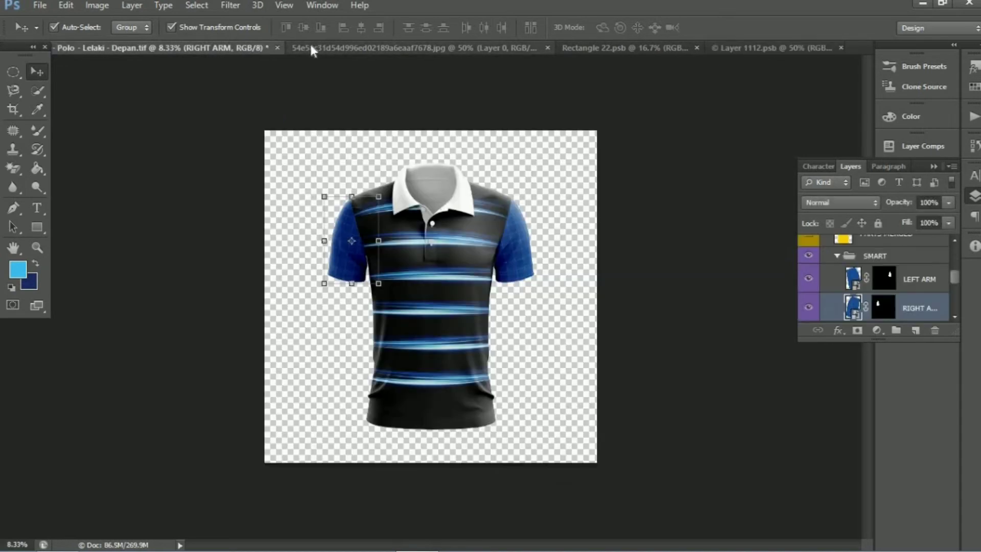
pyautogui.click(309, 46)
pyautogui.moveTo(437, 219)
pyautogui.mouseDown()
pyautogui.moveTo(429, 180)
pyautogui.moveTo(386, 229)
pyautogui.moveTo(412, 201)
pyautogui.moveTo(407, 215)
pyautogui.mouseUp()
# Stretch the streaks over the sleeve's blue grid, save, and check the polo's right sleeve
pyautogui.moveTo(491, 483); pyautogui.dragTo(579, 473)
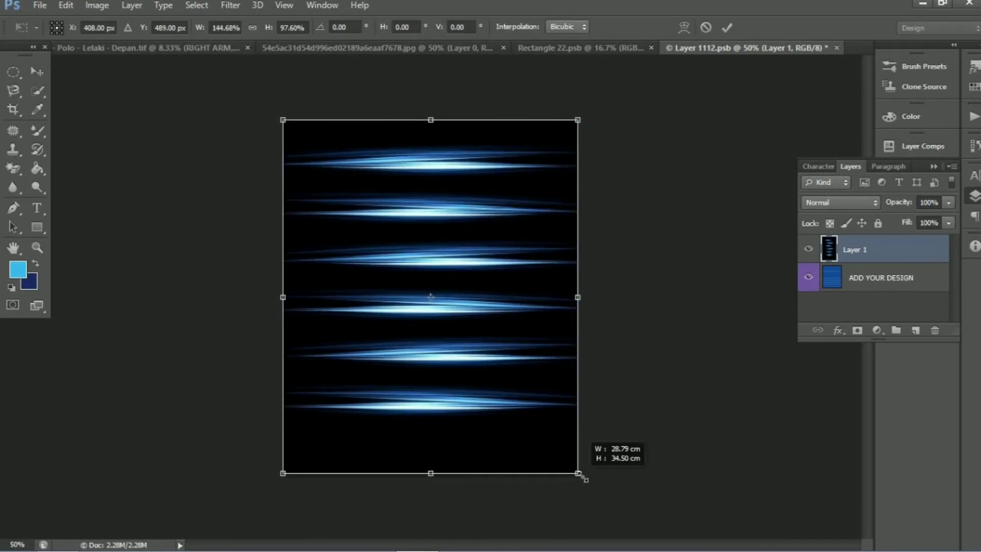
pyautogui.press('Return')
pyautogui.click(661, 314)
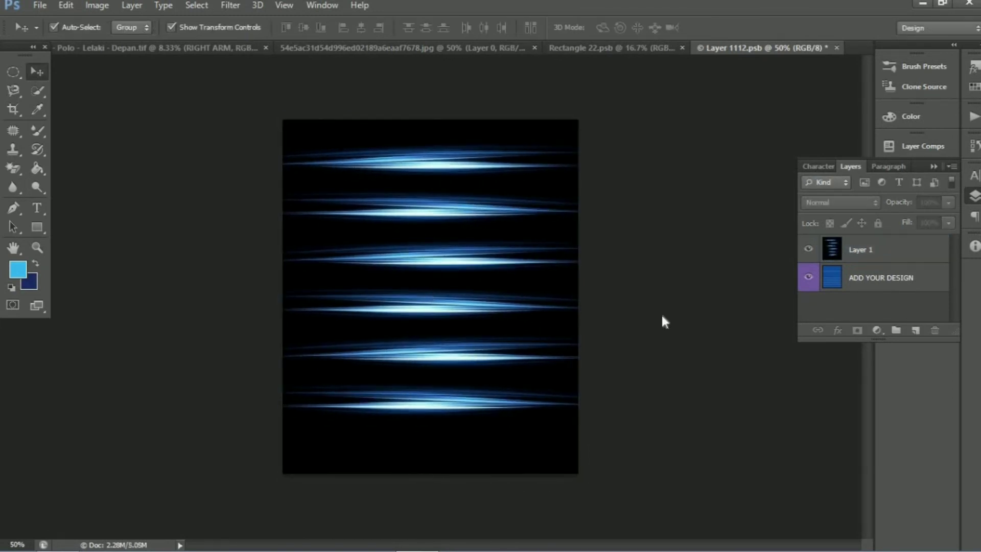
pyautogui.hotkey('ctrl', 's')
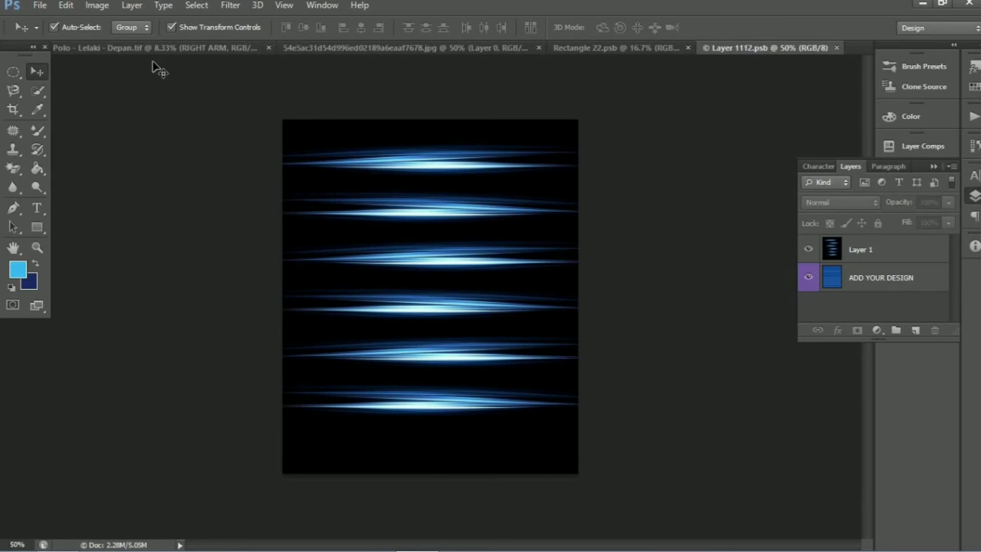
pyautogui.click(131, 48)
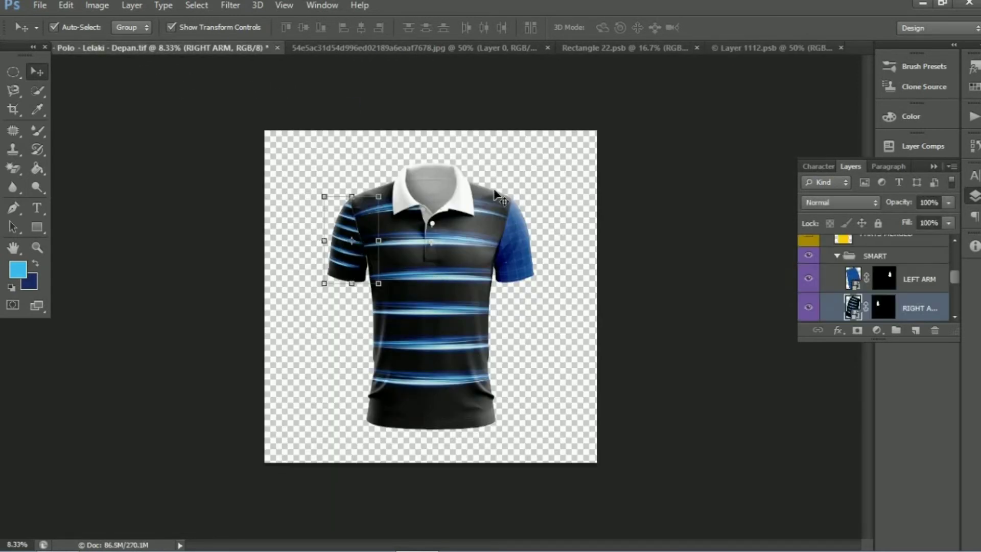
pyautogui.click(610, 155)
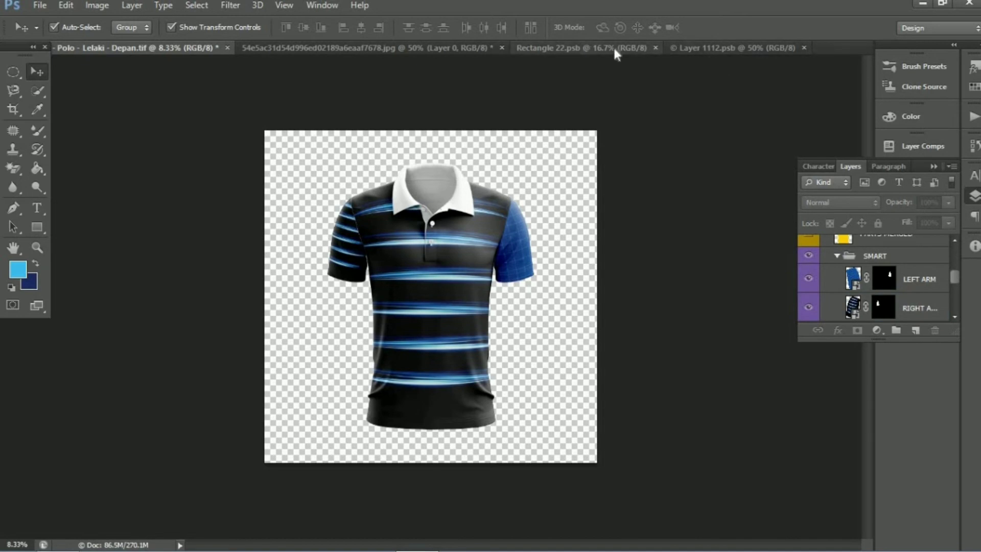
pyautogui.click(733, 47)
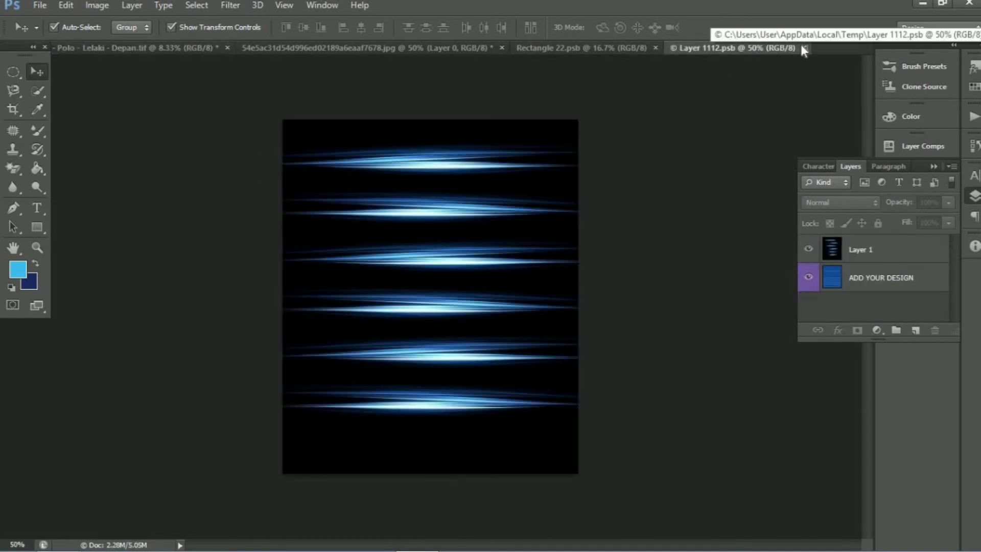
# Close the right-sleeve and front artwork tabs and scroll to the LEFT ARM layer
pyautogui.click(803, 48)
pyautogui.click(560, 47)
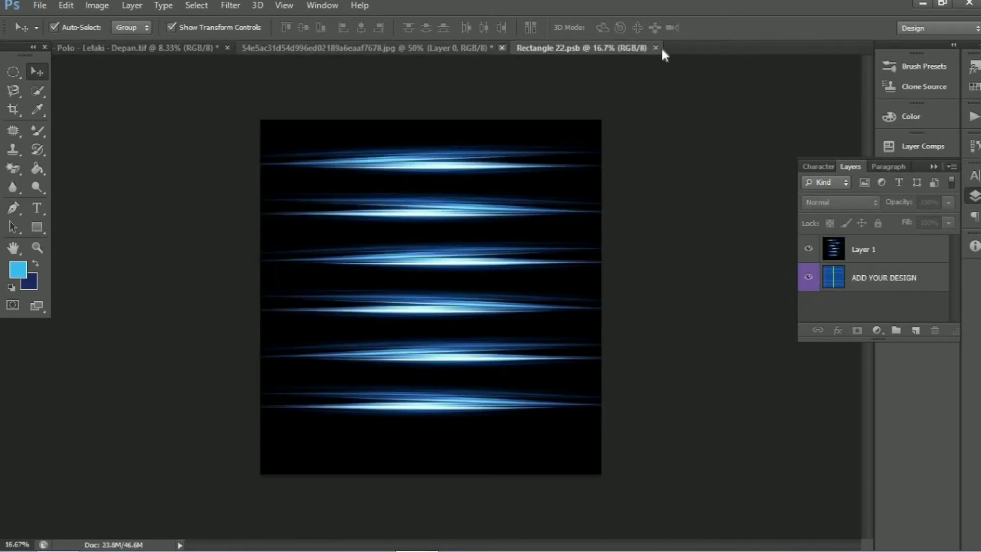
pyautogui.click(656, 47)
pyautogui.click(396, 47)
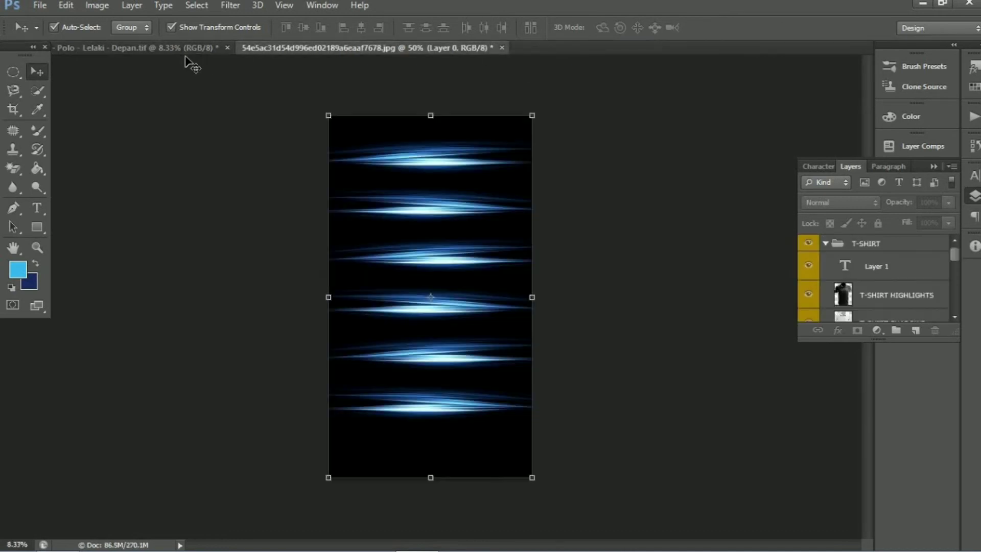
pyautogui.moveTo(190, 64); pyautogui.dragTo(554, 179)
pyautogui.scroll(-3, 879, 276)
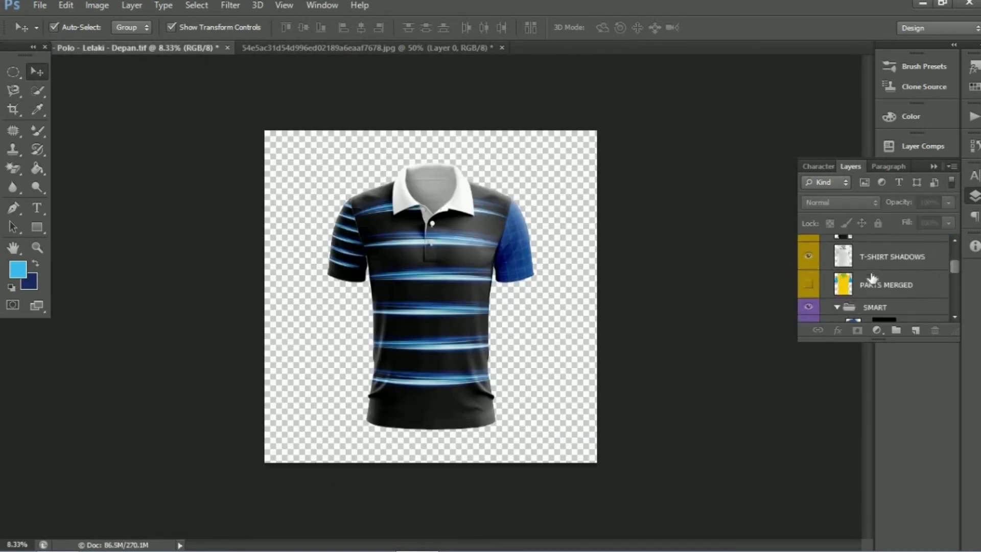
pyautogui.scroll(-3, 872, 279)
# Open the LEFT ARM smart object and copy the light-streak image into it
pyautogui.doubleClick(853, 263)
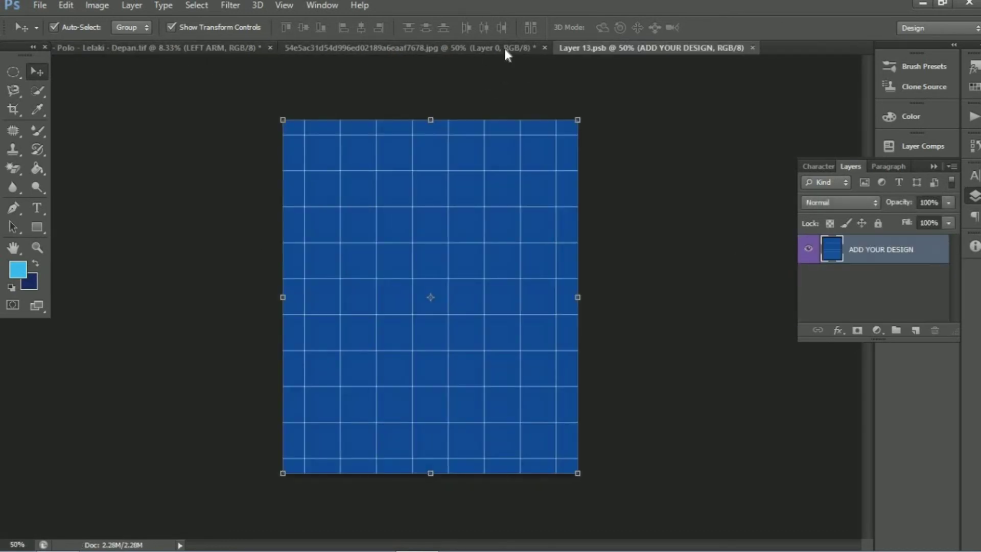
pyautogui.click(409, 48)
pyautogui.moveTo(550, 87)
pyautogui.mouseDown()
pyautogui.moveTo(626, 51)
pyautogui.moveTo(440, 232)
pyautogui.mouseUp()
# Free Transform the streaks over the left sleeve's blue grid and close Layer 13.psb
pyautogui.hotkey('ctrl', 't')
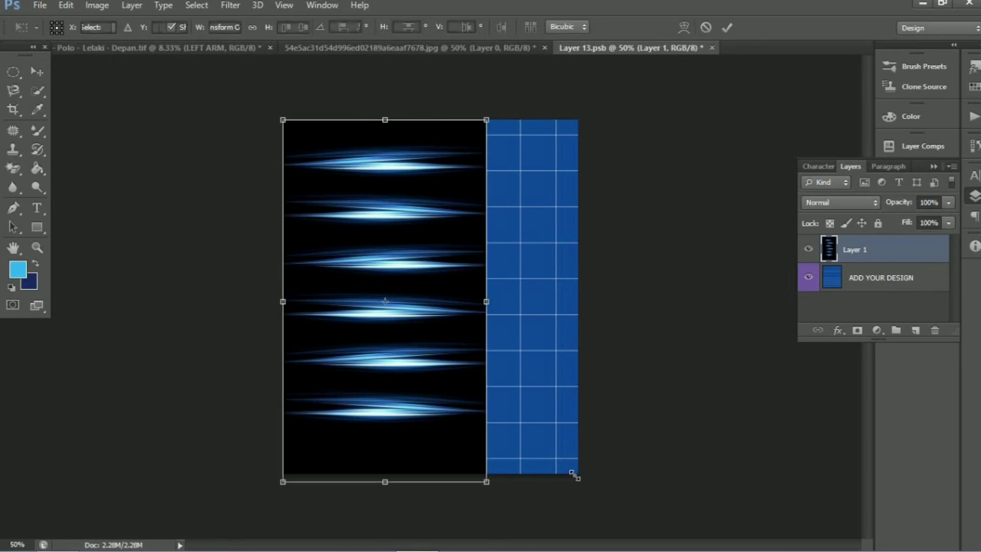
pyautogui.moveTo(574, 475); pyautogui.dragTo(578, 474)
pyautogui.press('Return')
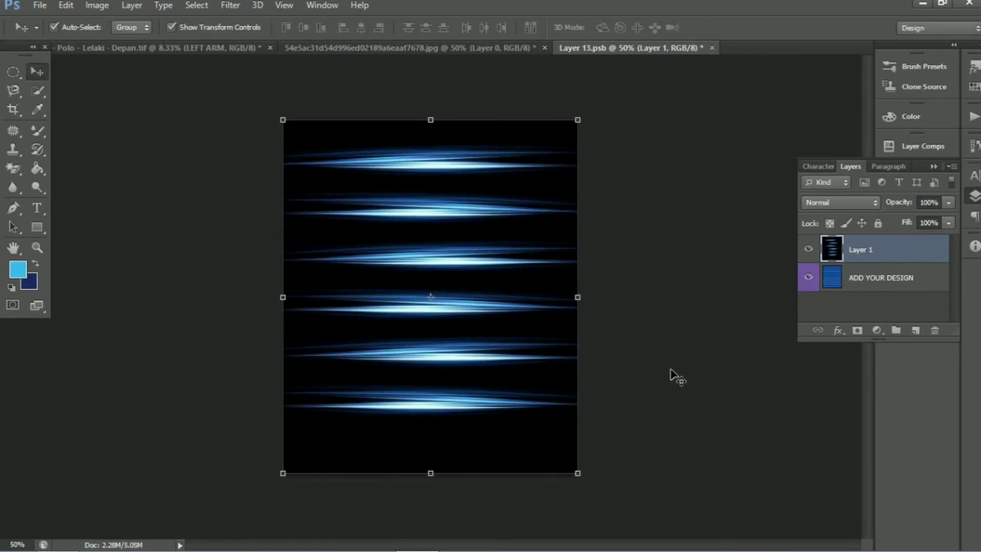
pyautogui.click(670, 369)
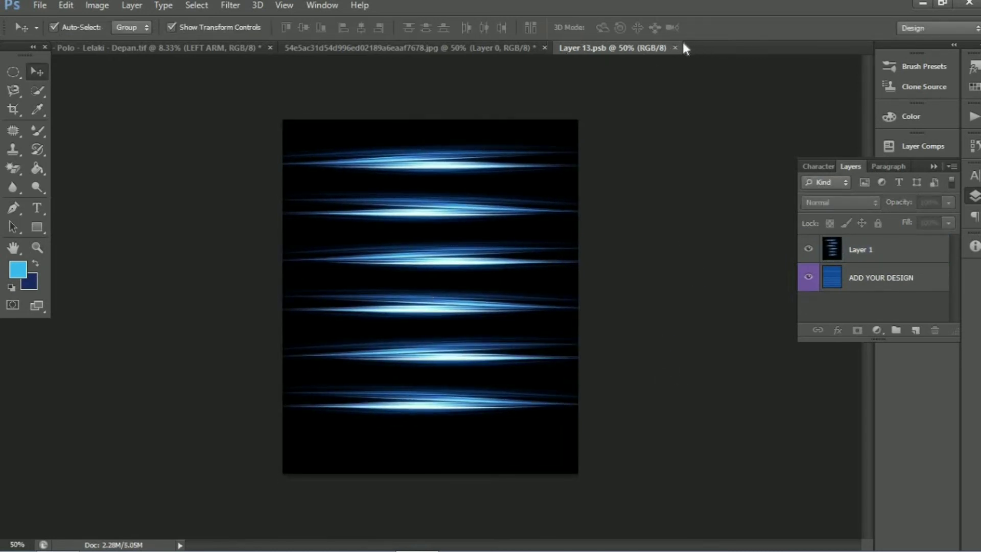
pyautogui.click(675, 48)
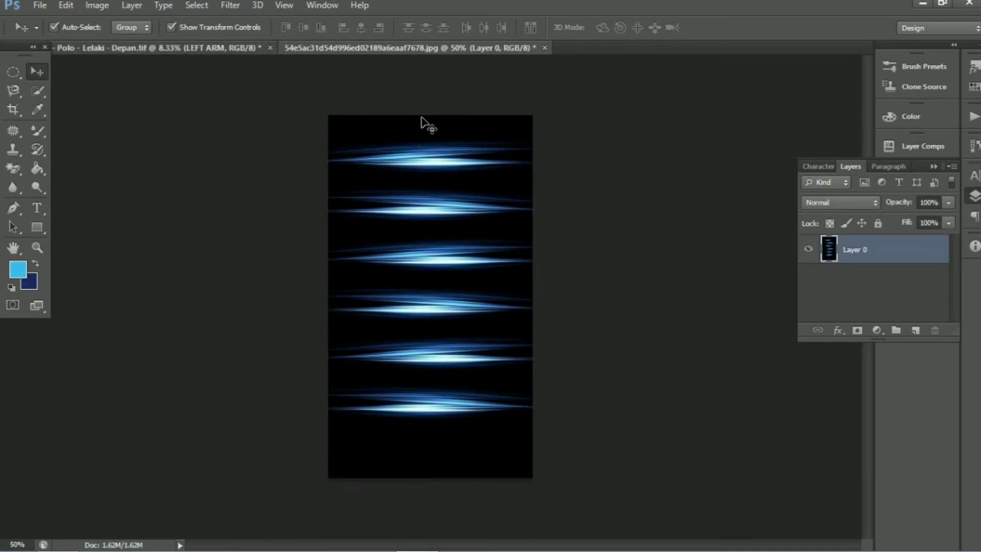
pyautogui.hotkey('ctrl', 'Tab')
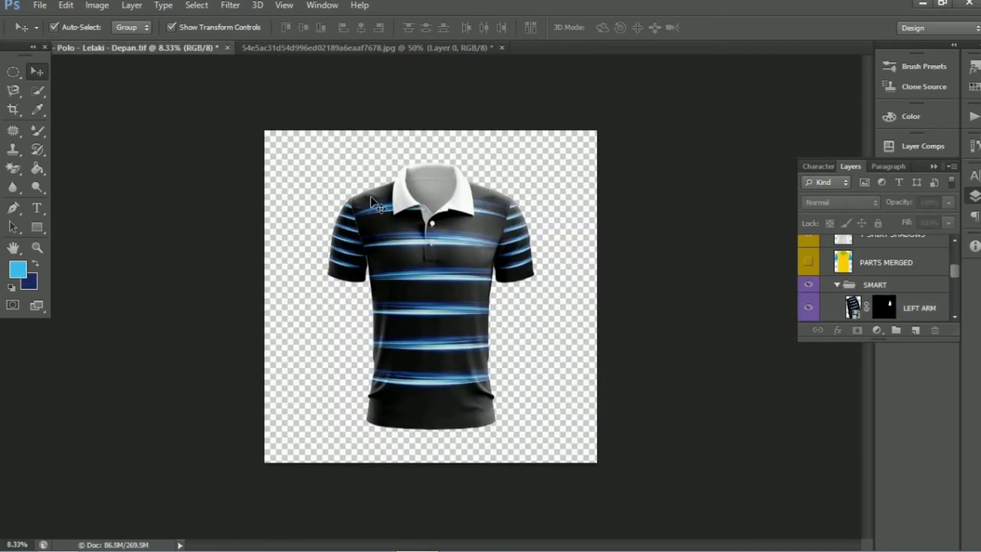
# Change the T-SHIRT COLOR fill to black (000000) so the collar turns black
pyautogui.scroll(-1, 862, 266)
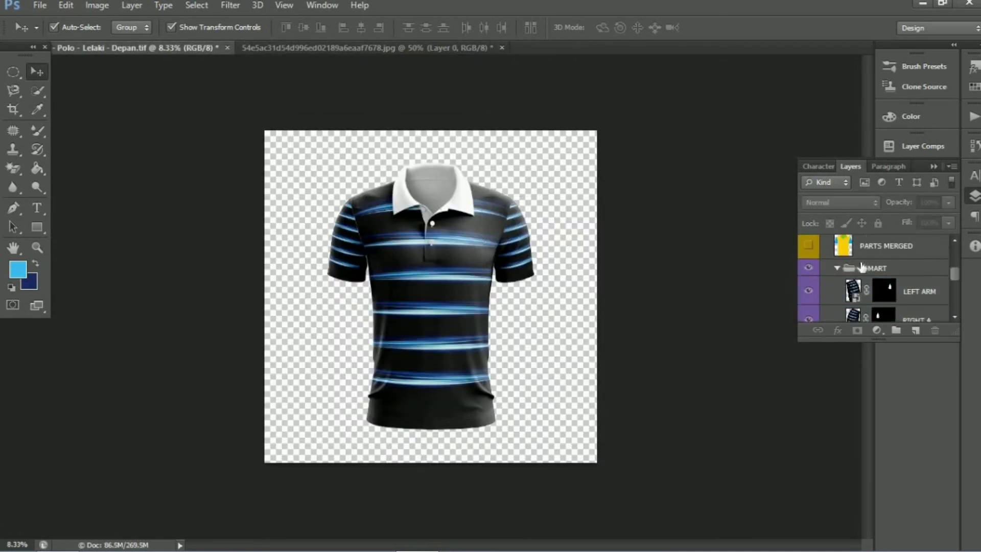
pyautogui.scroll(-1, 862, 266)
pyautogui.scroll(-1, 862, 266)
pyautogui.scroll(-1, 862, 266)
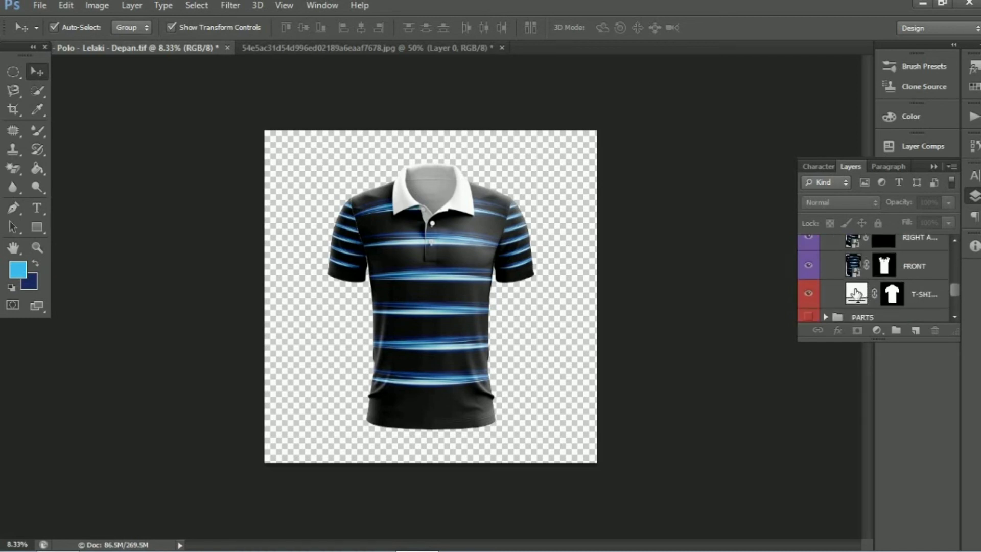
pyautogui.doubleClick(857, 294)
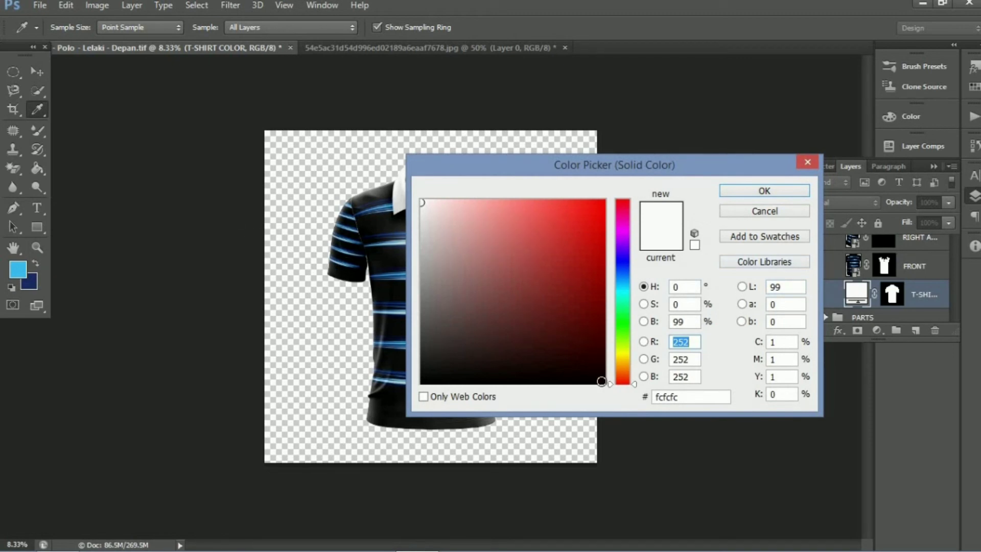
pyautogui.click(601, 381)
pyautogui.click(763, 194)
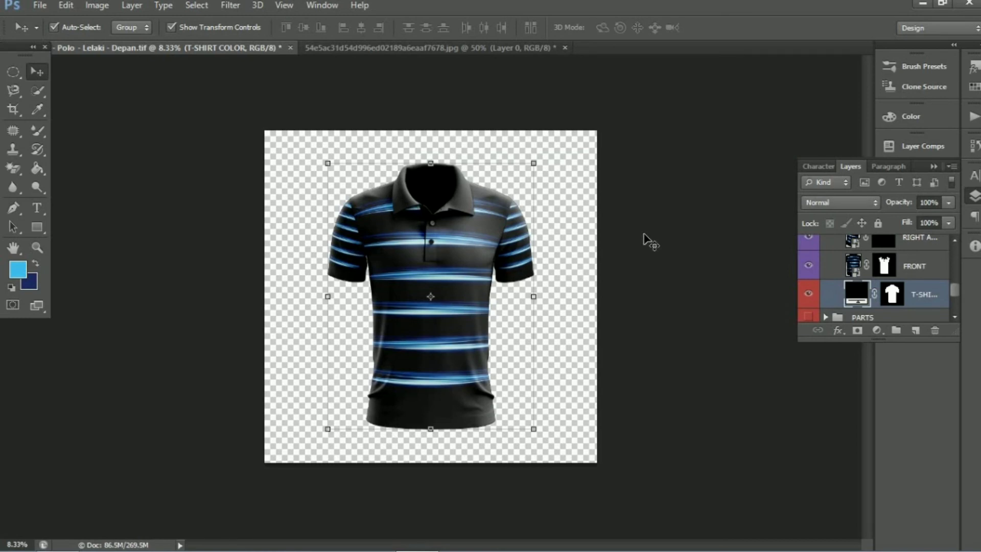
pyautogui.click(500, 235)
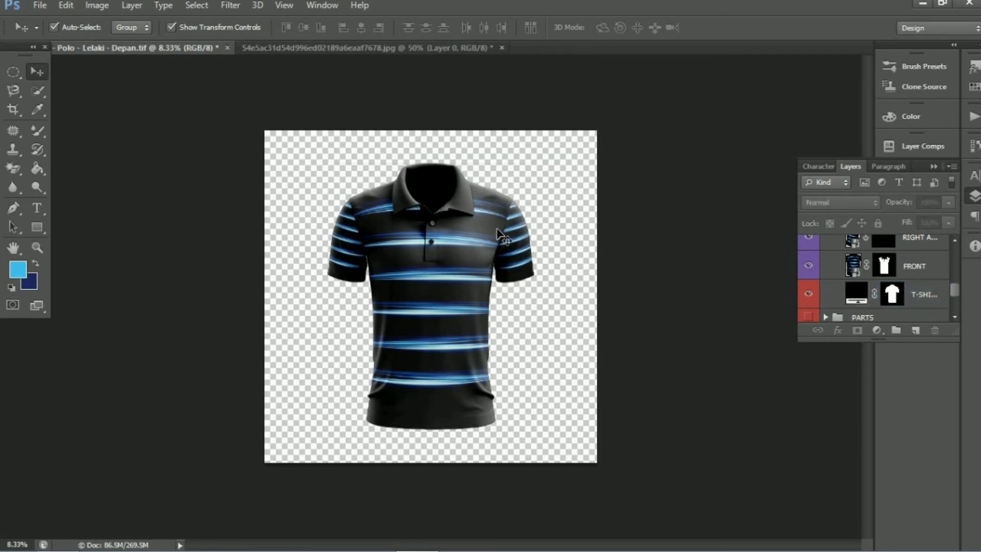